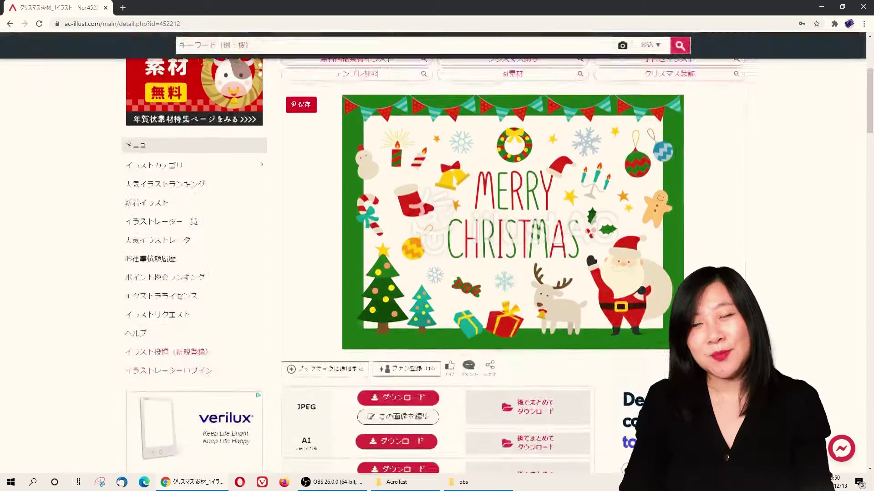
Scroll through the illustAC Christmas illustration page, then bring up the AeroTest folder window.
{"action": "scroll", "coordinate": [436, 250], "scroll_direction": "up", "scroll_amount": 1}
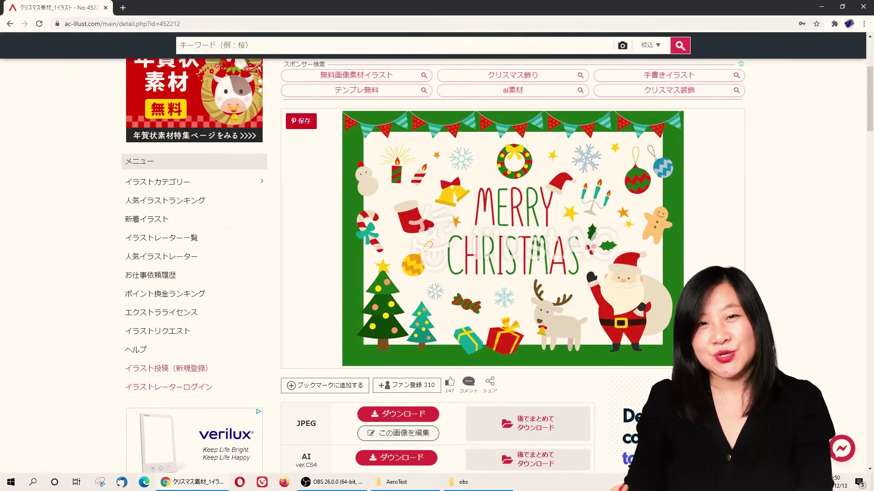
{"action": "scroll", "coordinate": [797, 281], "scroll_direction": "up", "scroll_amount": 5}
{"action": "scroll", "coordinate": [797, 281], "scroll_direction": "down", "scroll_amount": 3}
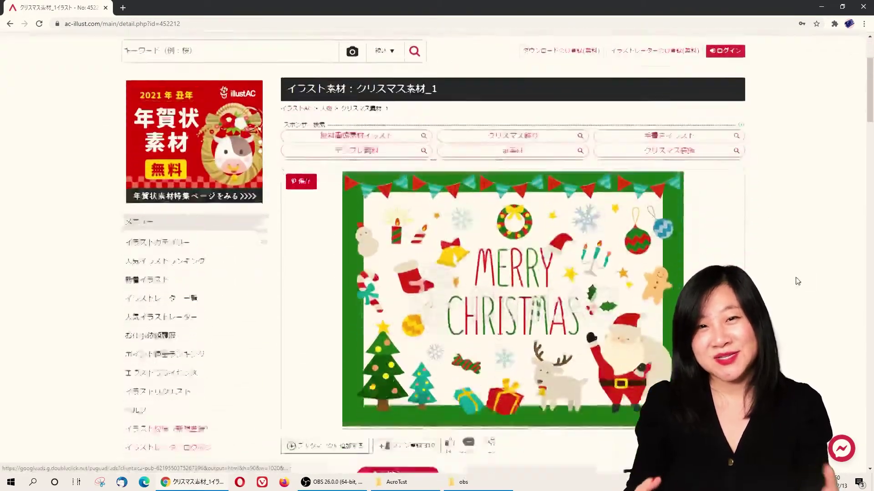
{"action": "scroll", "coordinate": [797, 281], "scroll_direction": "down", "scroll_amount": 8}
{"action": "scroll", "coordinate": [801, 283], "scroll_direction": "up", "scroll_amount": 5}
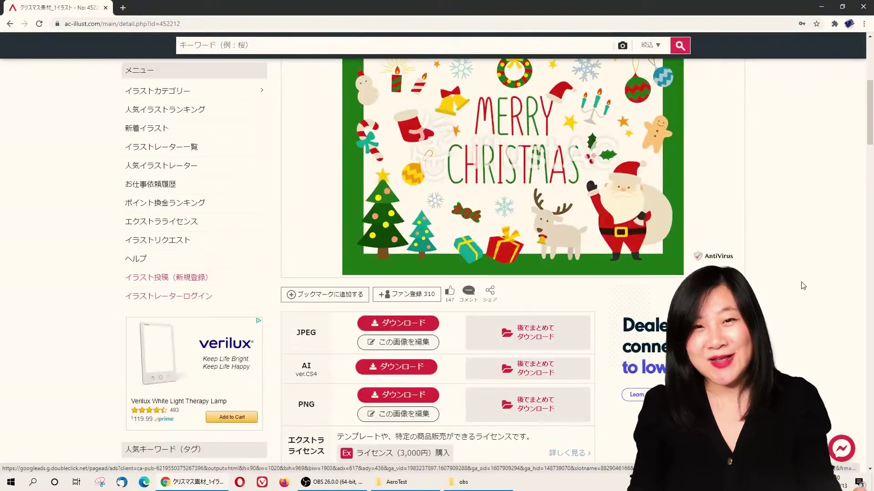
{"action": "scroll", "coordinate": [803, 285], "scroll_direction": "up", "scroll_amount": 3}
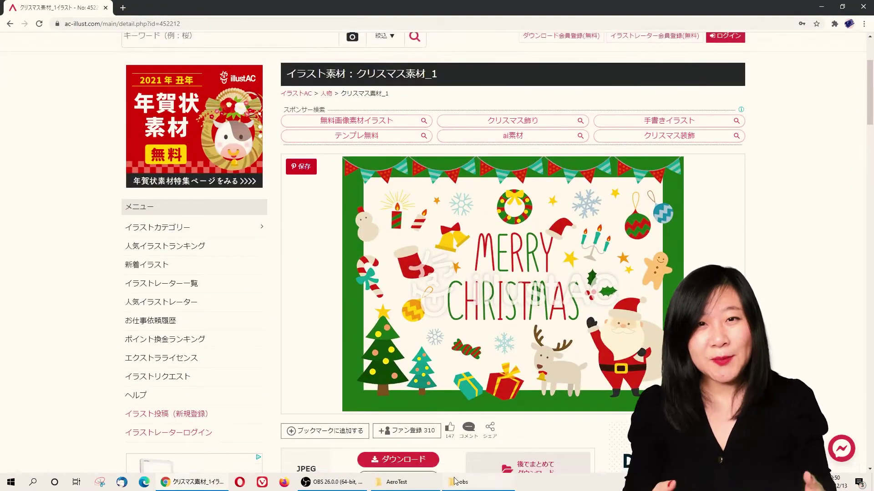
{"action": "left_click", "coordinate": [426, 483]}
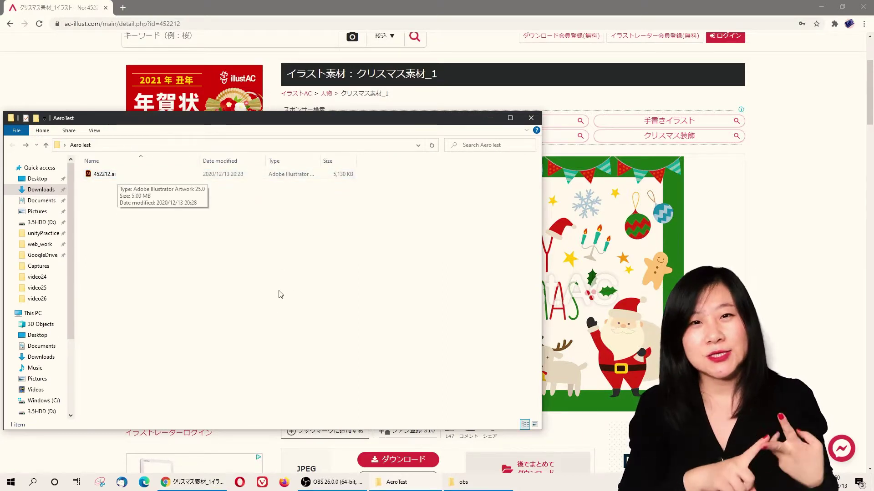
Select the downloaded 452212.ai in the AeroTest folder to open it in Illustrator.
{"action": "left_click", "coordinate": [108, 177]}
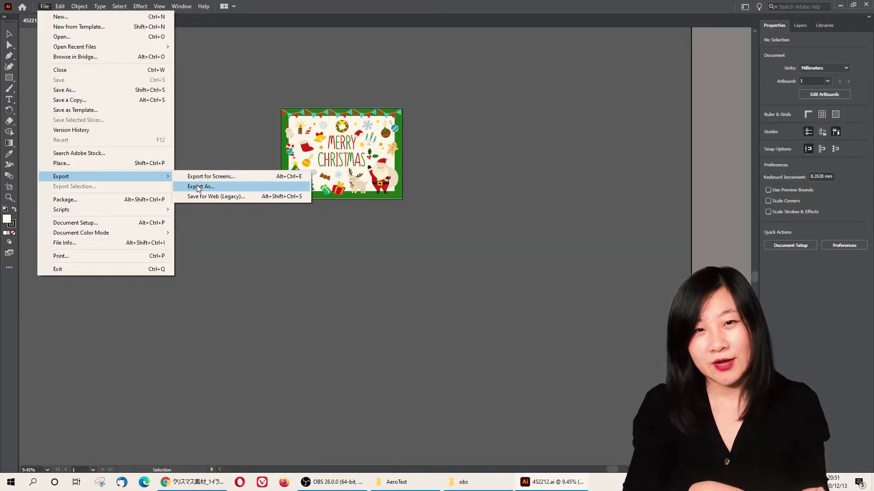
Export the artwork as 452212.psd with the Photoshop (*.PSD) format.
{"action": "left_click", "coordinate": [198, 187]}
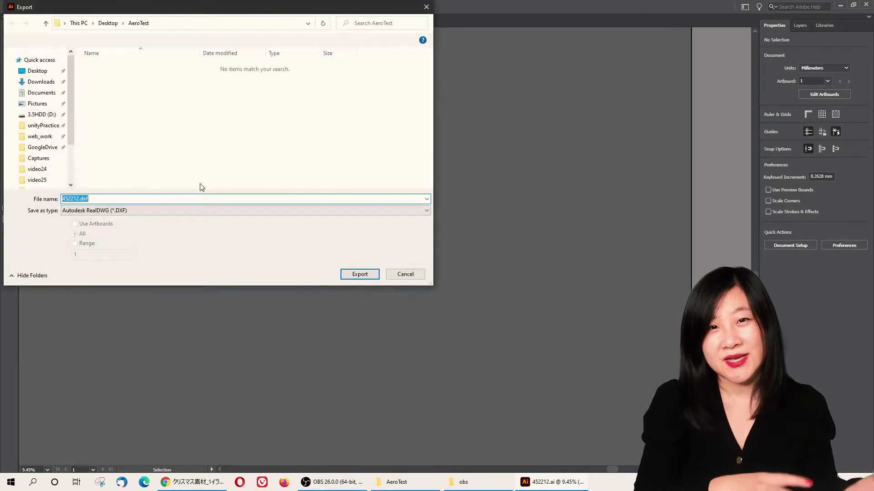
{"action": "left_click", "coordinate": [173, 210]}
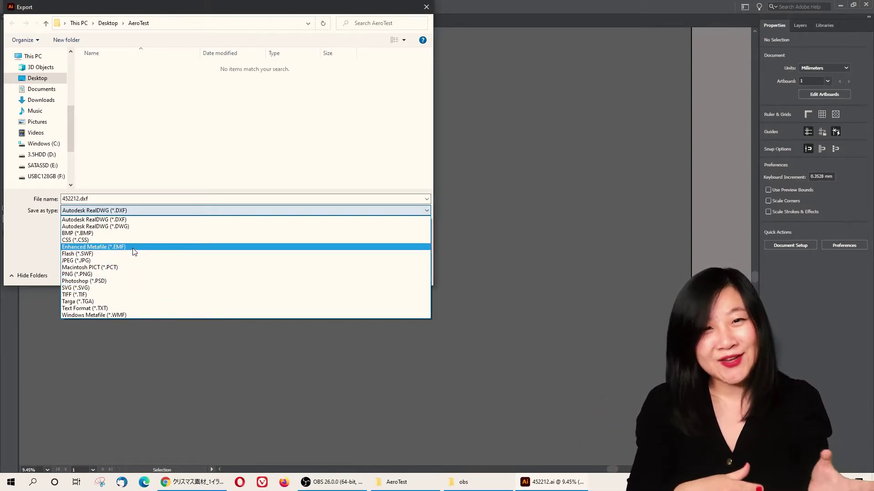
{"action": "left_click", "coordinate": [127, 280]}
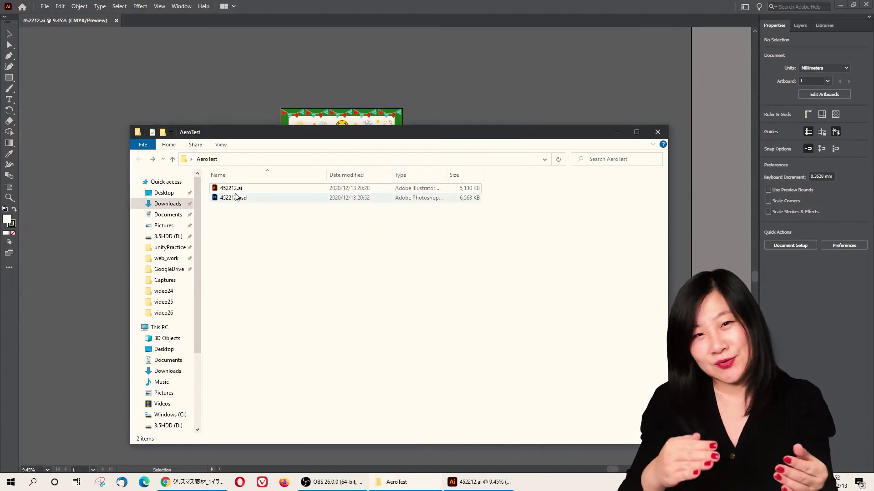
{"action": "left_click", "coordinate": [235, 200]}
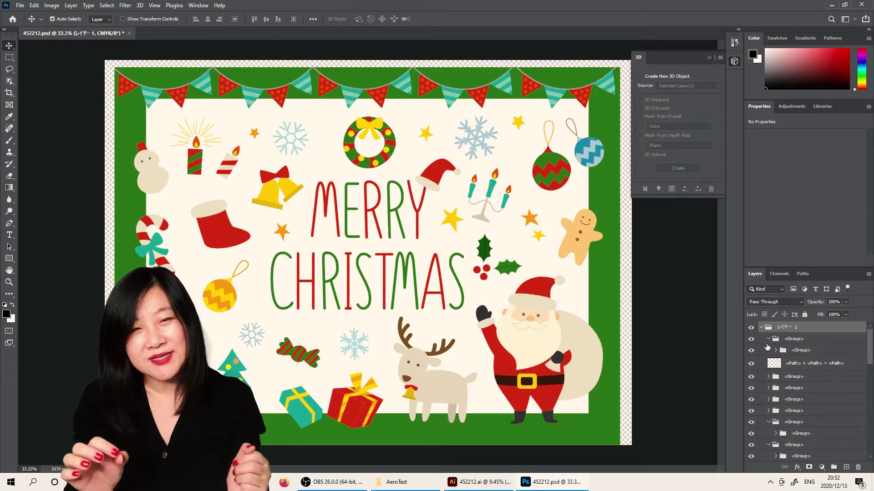
Collapse the expanded groups under レイヤー 1 in the Layers panel.
{"action": "left_click", "coordinate": [769, 339]}
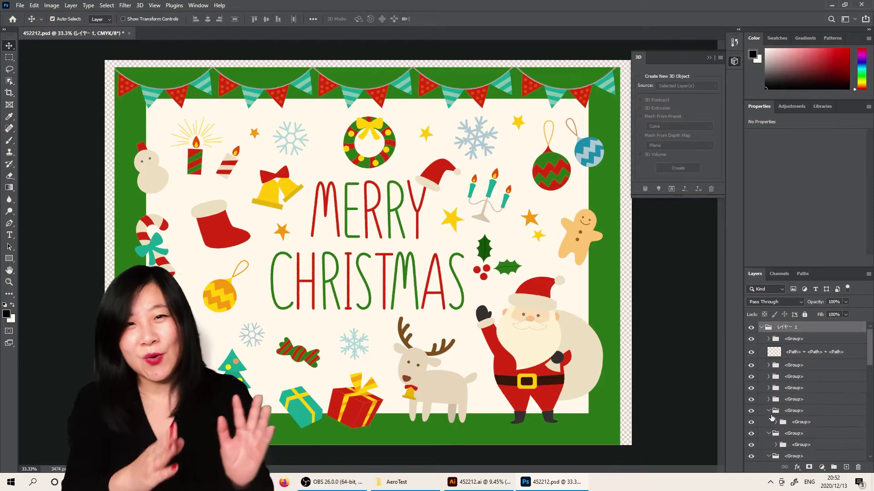
{"action": "scroll", "coordinate": [771, 413], "scroll_direction": "down", "scroll_amount": 1}
{"action": "left_click", "coordinate": [768, 400]}
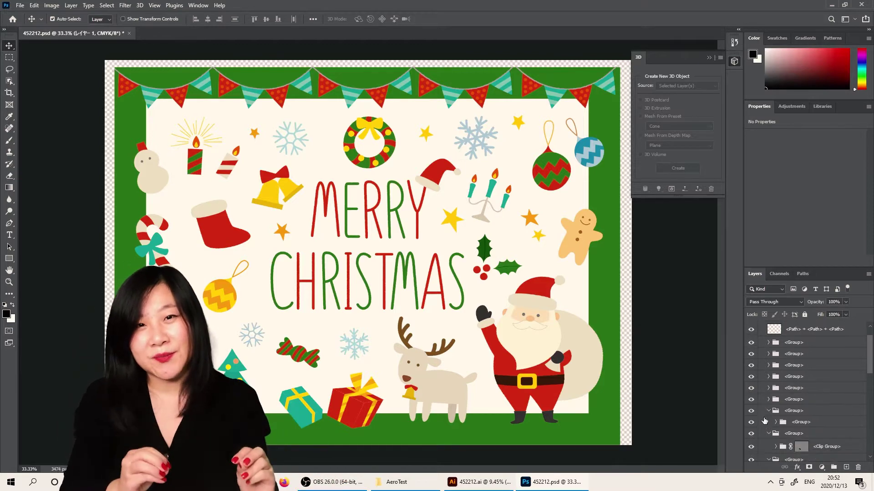
{"action": "left_click", "coordinate": [767, 412]}
{"action": "left_click", "coordinate": [768, 411]}
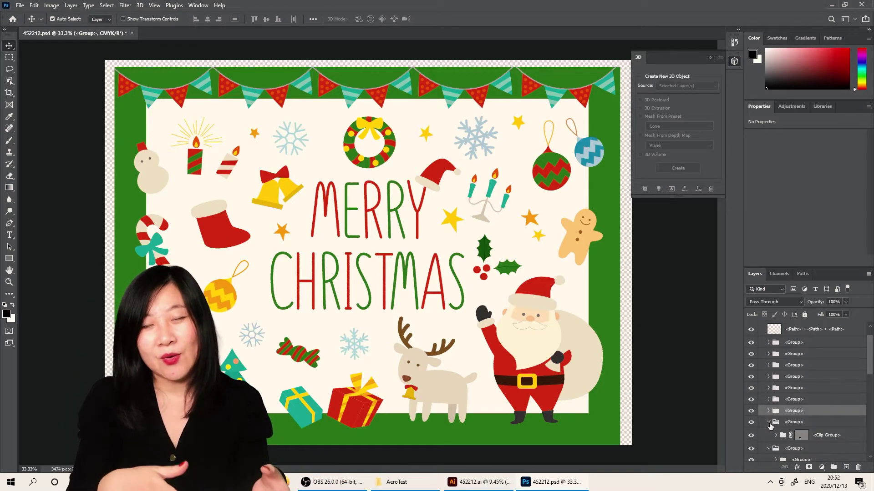
{"action": "left_click", "coordinate": [768, 423]}
{"action": "left_click", "coordinate": [767, 436]}
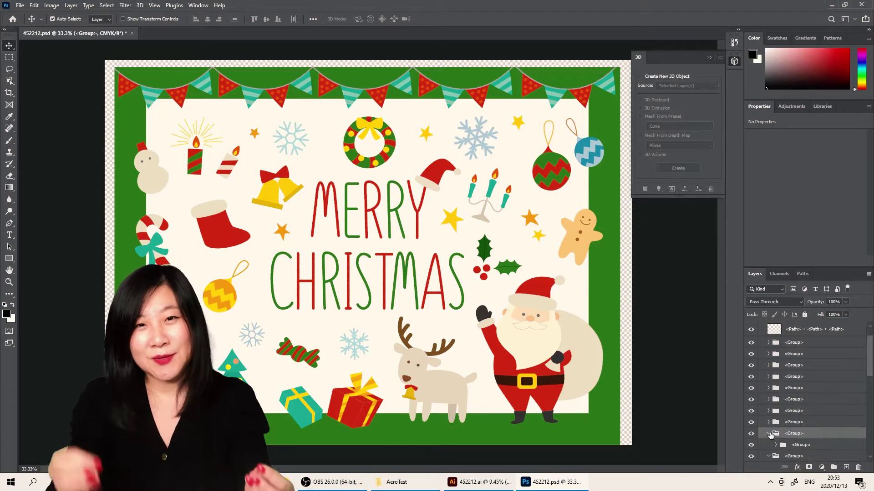
Select all layers from the Clip Group up to the top group and move them out of レイヤー 1.
{"action": "scroll", "coordinate": [773, 430], "scroll_direction": "down", "scroll_amount": 1}
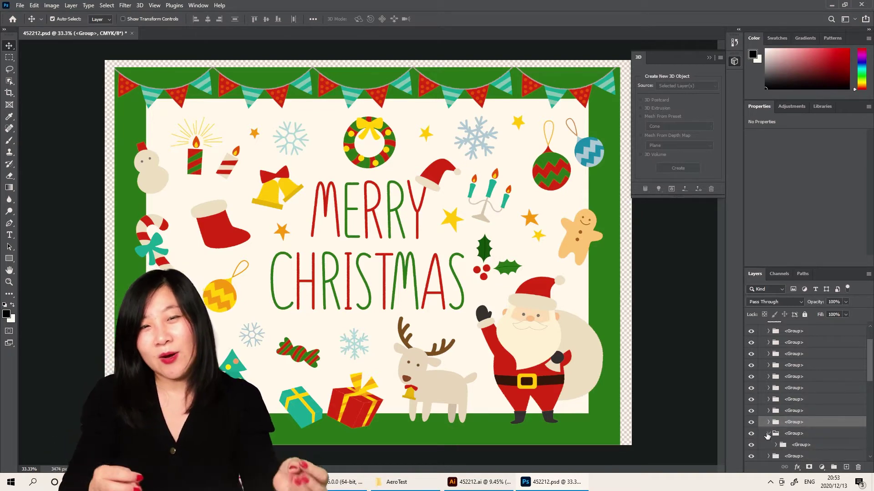
{"action": "scroll", "coordinate": [773, 439], "scroll_direction": "down", "scroll_amount": 5}
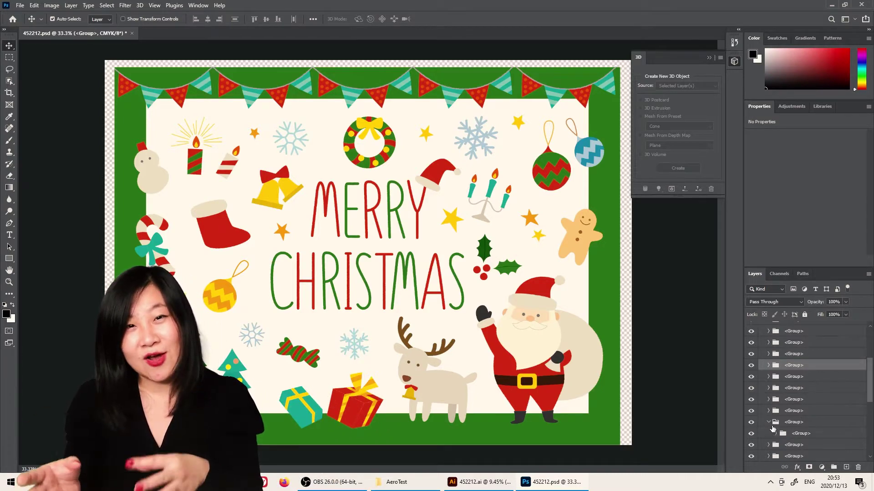
{"action": "scroll", "coordinate": [772, 427], "scroll_direction": "down", "scroll_amount": 2}
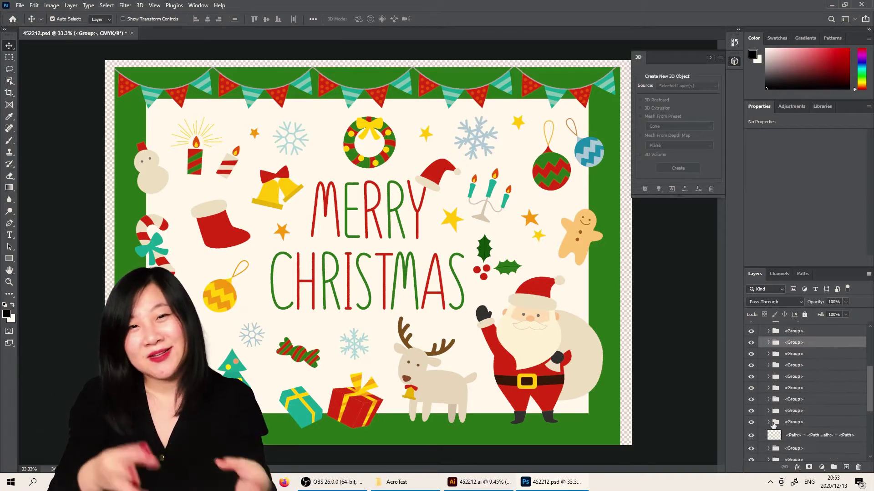
{"action": "scroll", "coordinate": [772, 425], "scroll_direction": "down", "scroll_amount": 9}
{"action": "scroll", "coordinate": [800, 432], "scroll_direction": "down", "scroll_amount": 2}
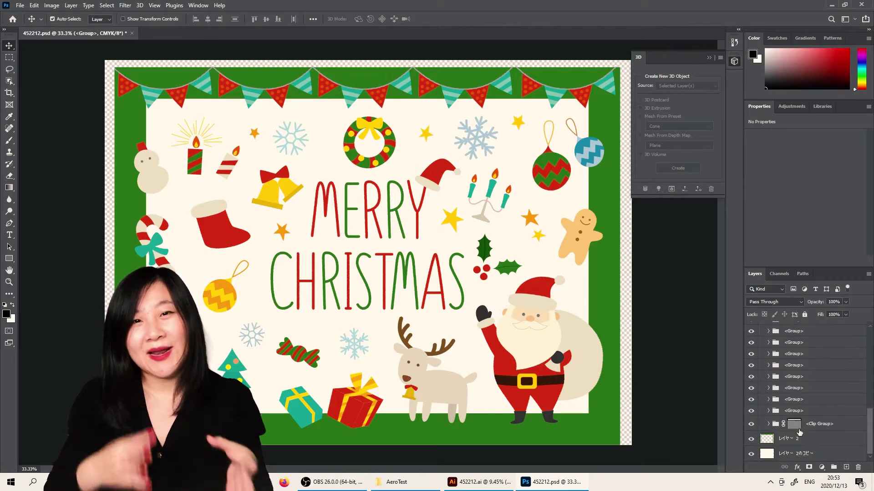
{"action": "left_click", "coordinate": [832, 428]}
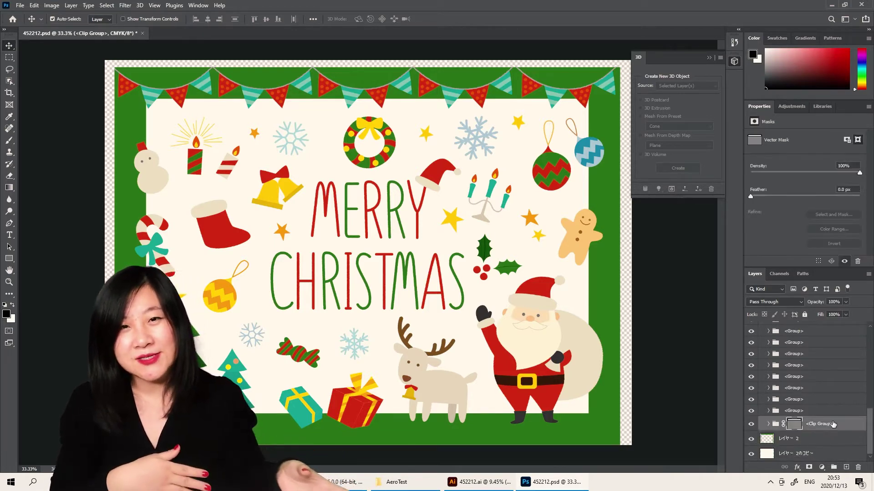
{"action": "scroll", "coordinate": [832, 424], "scroll_direction": "up", "scroll_amount": 4}
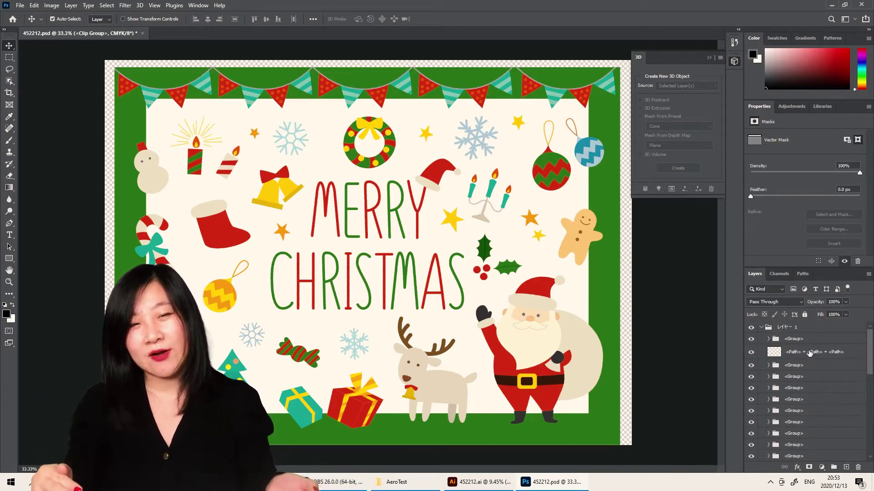
{"action": "left_click", "coordinate": [800, 341], "text": "shift"}
{"action": "scroll", "coordinate": [826, 356], "scroll_direction": "down", "scroll_amount": 5}
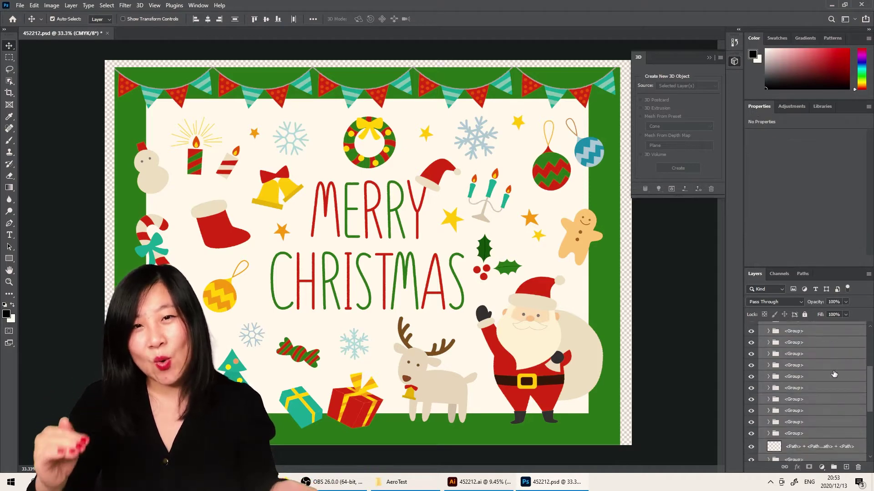
{"action": "scroll", "coordinate": [830, 392], "scroll_direction": "up", "scroll_amount": 5}
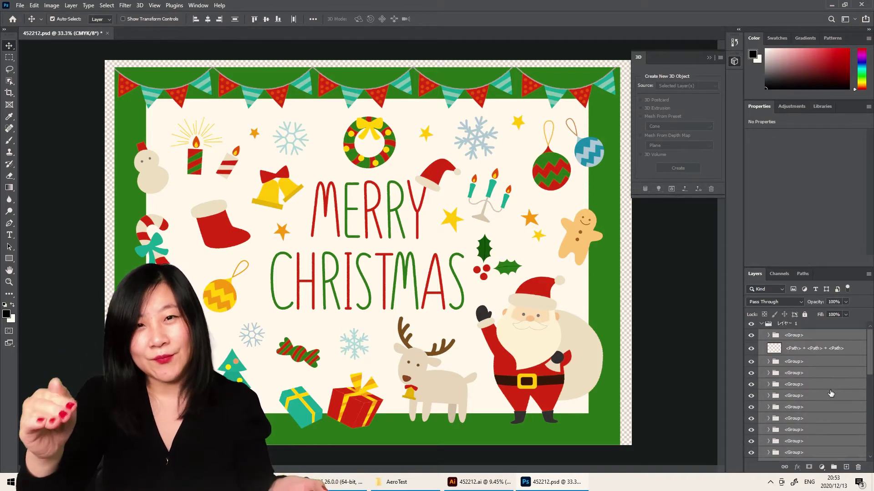
{"action": "left_click_drag", "start_coordinate": [790, 344], "coordinate": [781, 328]}
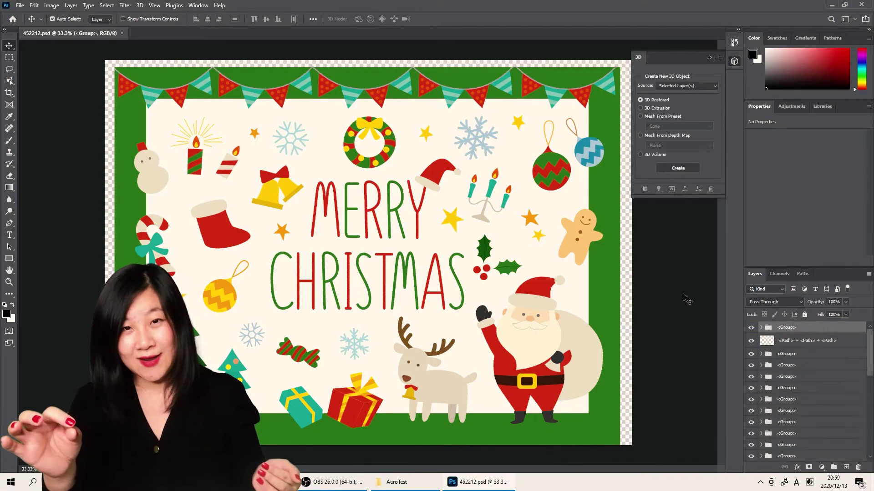
{"action": "left_click", "coordinate": [20, 6]}
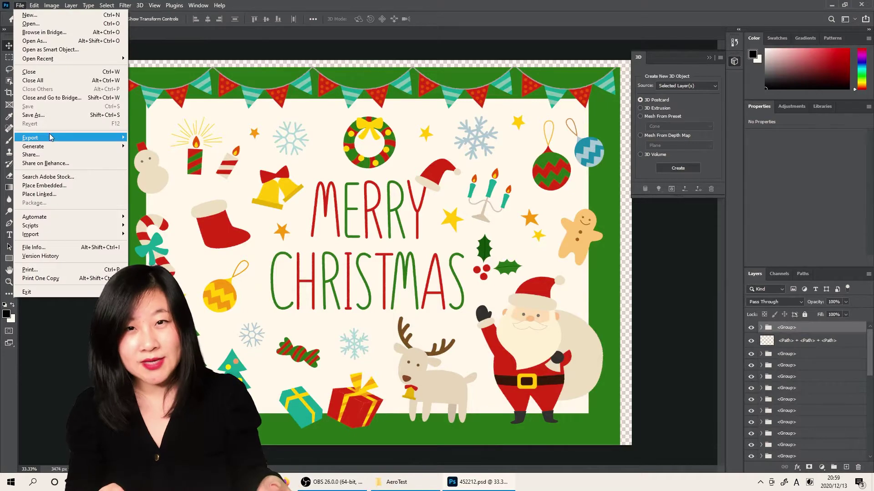
{"action": "mouse_move", "coordinate": [52, 137]}
{"action": "left_click", "coordinate": [186, 204]}
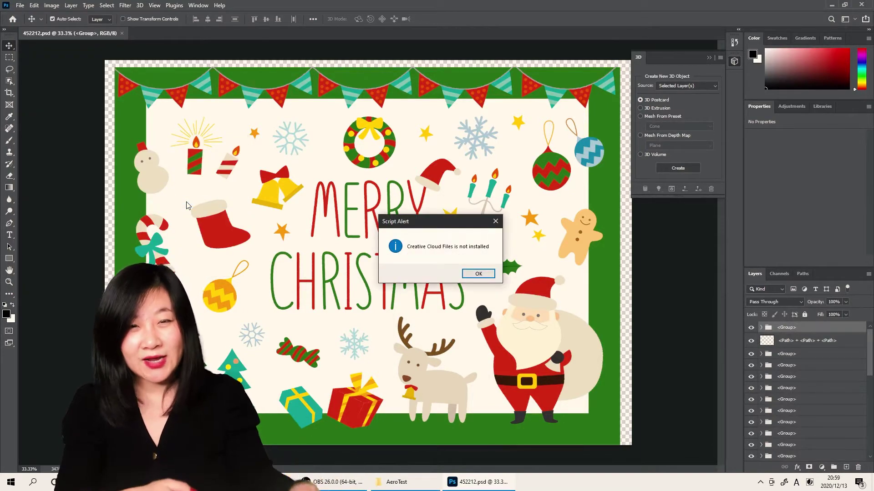
{"action": "left_click", "coordinate": [478, 274]}
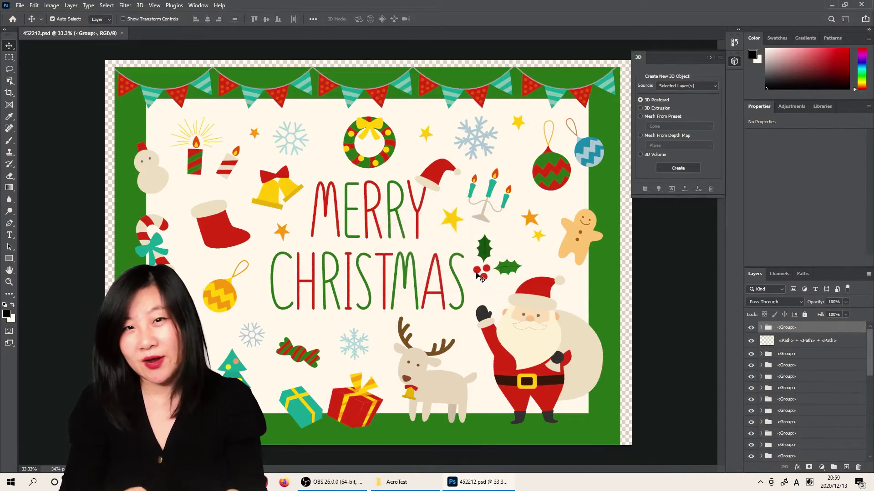
Merge each group into a single pixel layer with Merge Group or Merge Layers.
{"action": "right_click", "coordinate": [797, 327]}
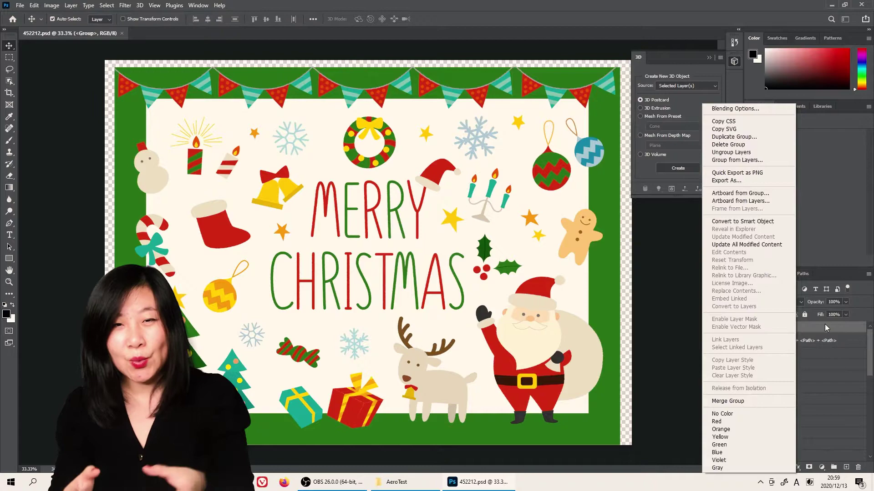
{"action": "left_click", "coordinate": [769, 401]}
{"action": "right_click", "coordinate": [781, 384]}
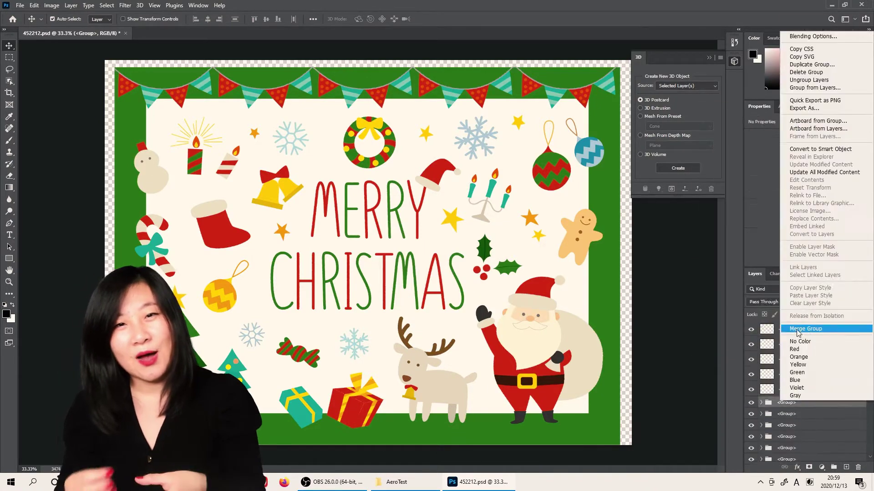
{"action": "left_click", "coordinate": [801, 313]}
{"action": "right_click", "coordinate": [799, 389]}
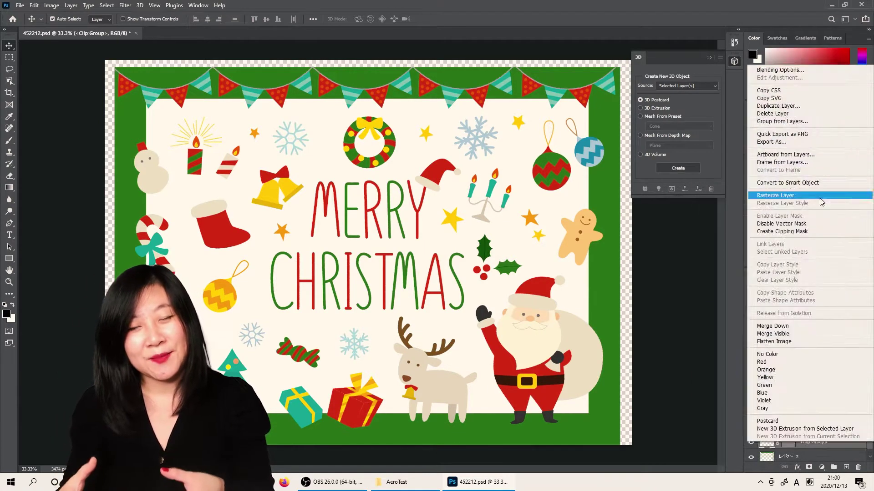
{"action": "left_click", "coordinate": [780, 195]}
{"action": "right_click", "coordinate": [773, 345]}
{"action": "left_click", "coordinate": [548, 156]}
{"action": "right_click", "coordinate": [787, 420]}
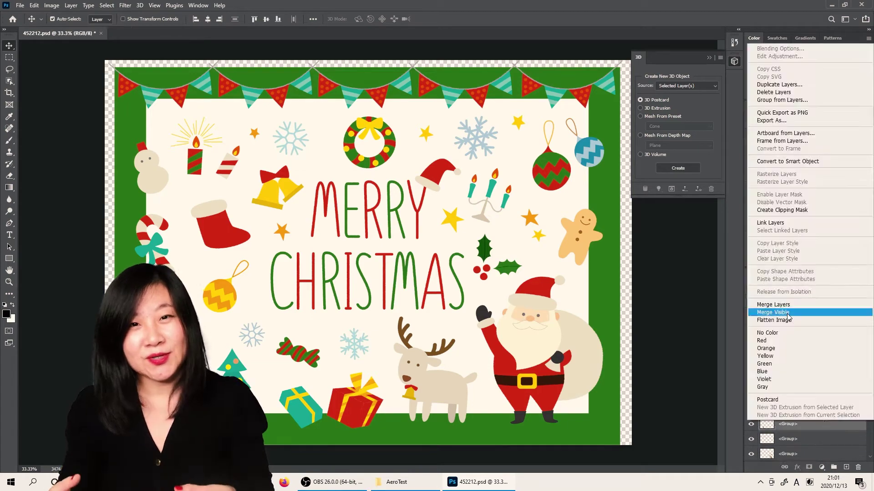
{"action": "left_click", "coordinate": [783, 306]}
Zoom in and out on the card, then select the yellow ornament and <Path> layers.
{"action": "key", "text": "ctrl+plus"}
{"action": "key", "text": "ctrl+minus"}
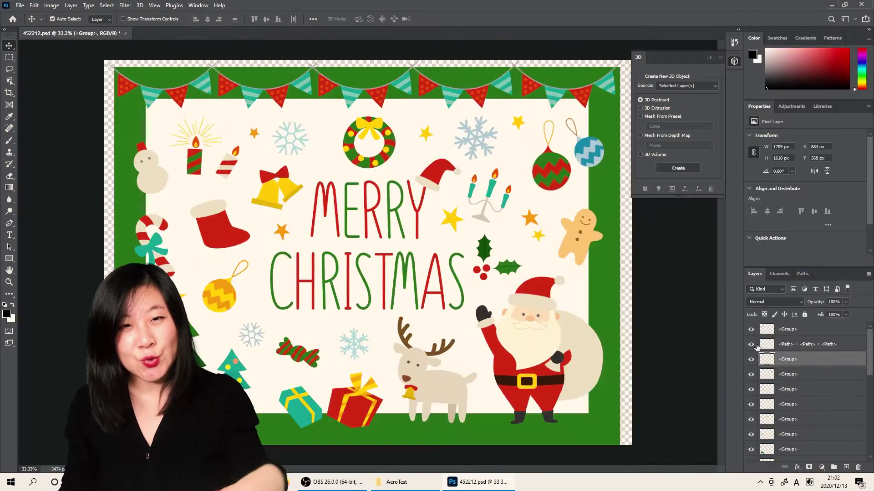
{"action": "left_click", "coordinate": [788, 389]}
{"action": "left_click", "coordinate": [820, 347]}
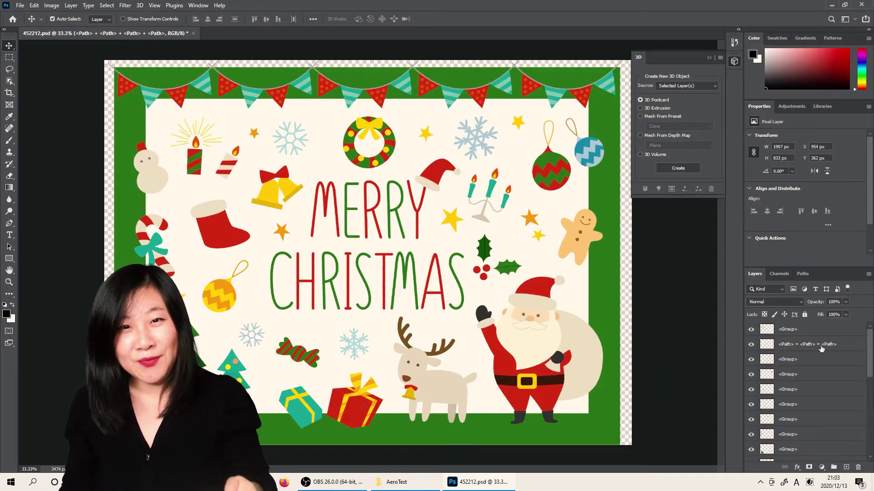
Rename the top layers in sequence, 01 through 09.
{"action": "double_click", "coordinate": [789, 330]}
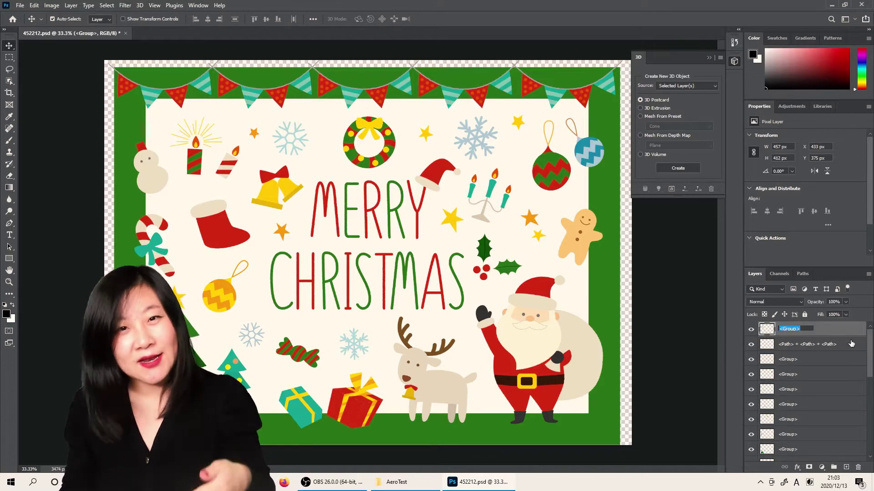
{"action": "key", "text": "Tab"}
{"action": "type", "text": "02"}
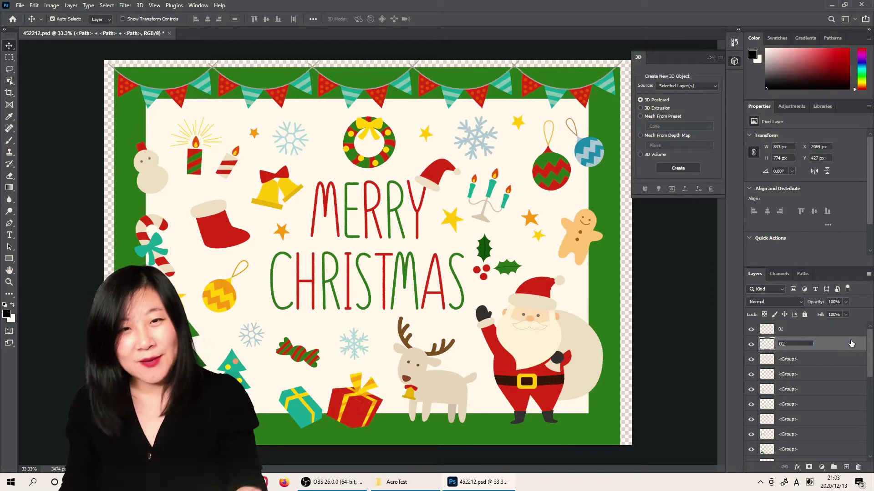
{"action": "key", "text": "Tab"}
{"action": "type", "text": "03"}
{"action": "key", "text": "Tab"}
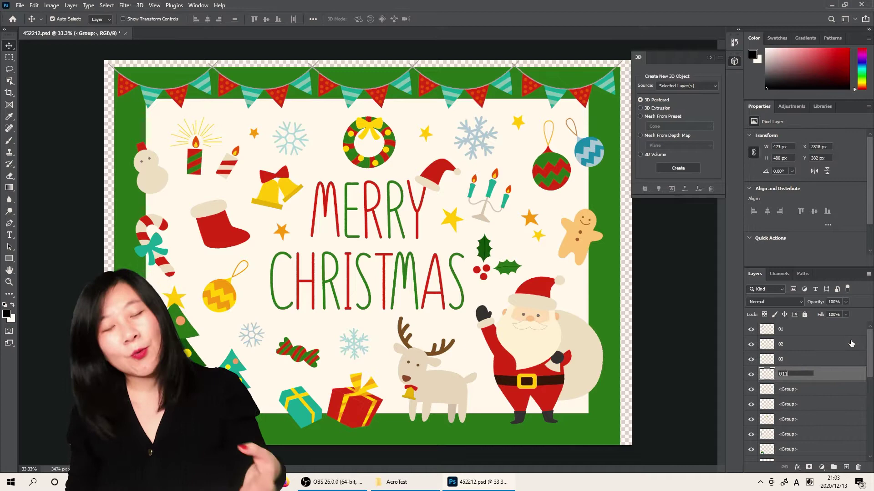
{"action": "type", "text": "04"}
{"action": "key", "text": "Tab"}
{"action": "type", "text": "0"}
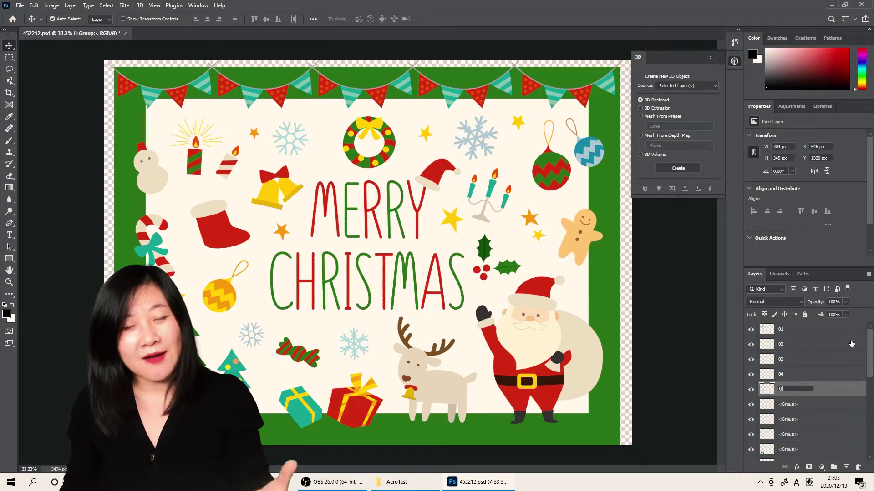
{"action": "type", "text": "5"}
{"action": "key", "text": "Tab"}
{"action": "type", "text": "06"}
{"action": "key", "text": "Tab"}
{"action": "type", "text": "0"}
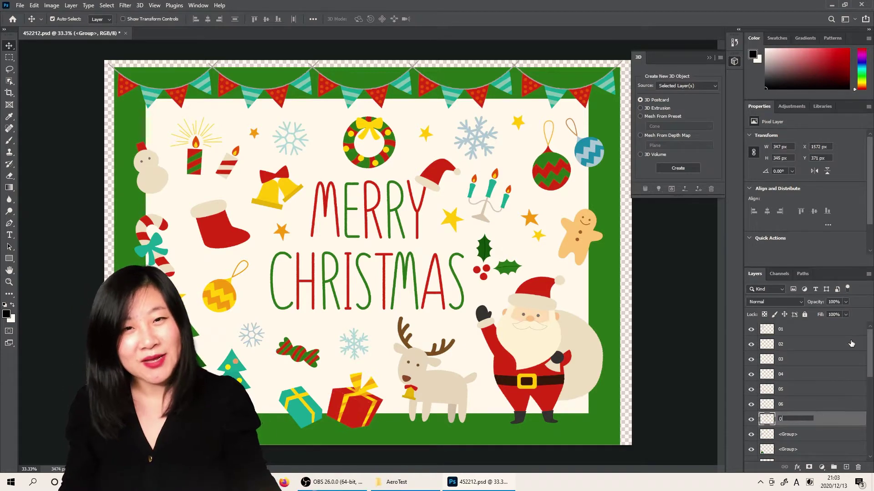
{"action": "type", "text": "7"}
{"action": "key", "text": "Tab"}
{"action": "key", "text": "Tab"}
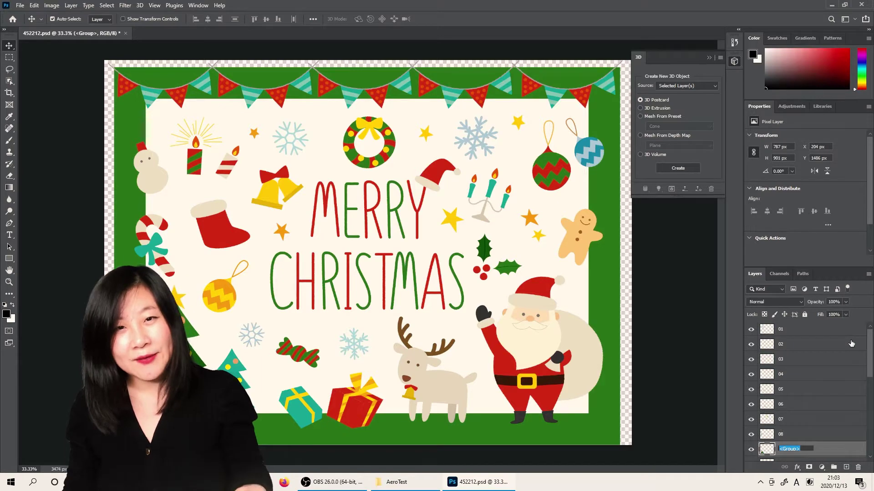
{"action": "type", "text": "09"}
{"action": "key", "text": "Tab"}
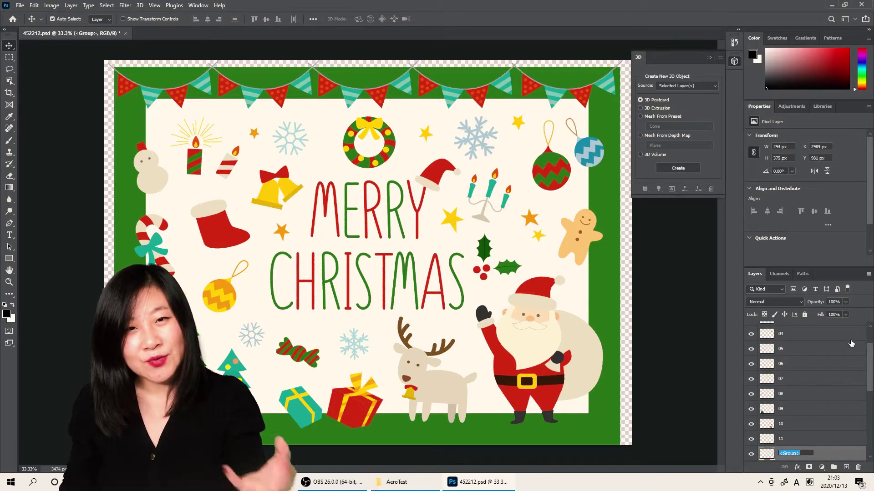
Continue numbering the remaining layers through 24, then save 452212.psd.
{"action": "key", "text": "Tab"}
{"action": "type", "text": "13"}
{"action": "key", "text": "Tab"}
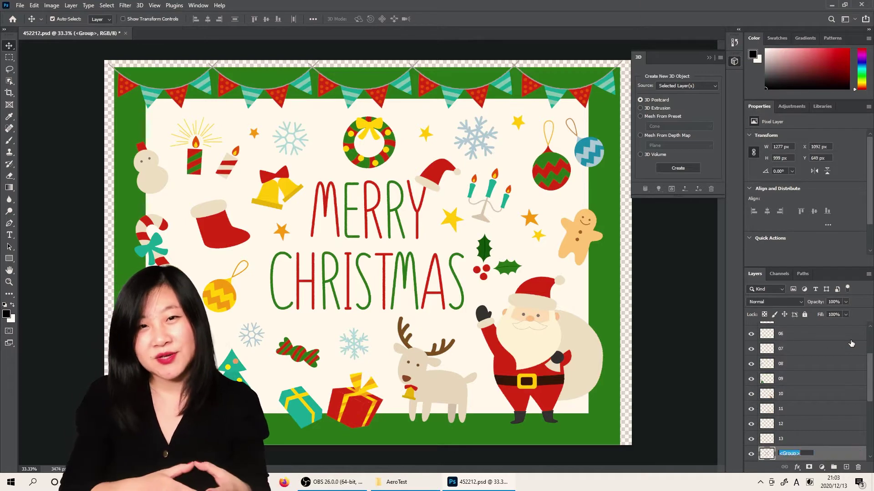
{"action": "type", "text": "14"}
{"action": "key", "text": "Tab"}
{"action": "type", "text": "15"}
{"action": "key", "text": "Tab"}
{"action": "type", "text": "16"}
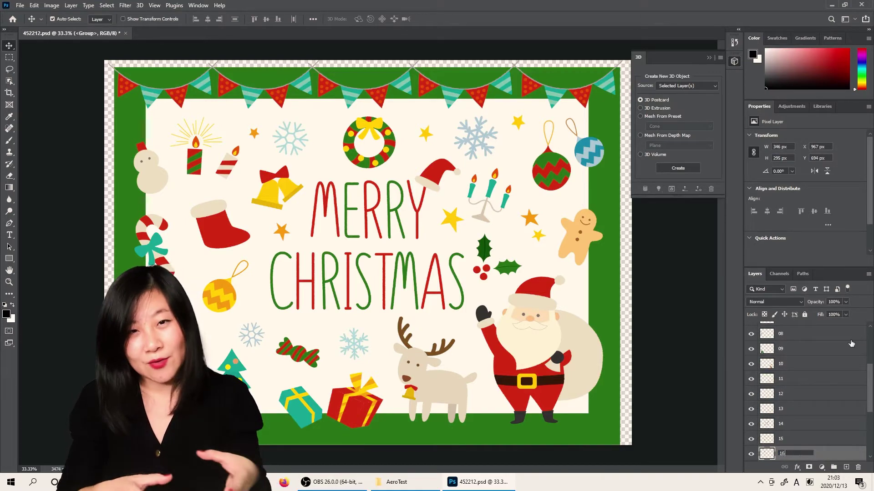
{"action": "key", "text": "Tab"}
{"action": "type", "text": "17"}
{"action": "key", "text": "Tab"}
{"action": "type", "text": "18"}
{"action": "key", "text": "Tab"}
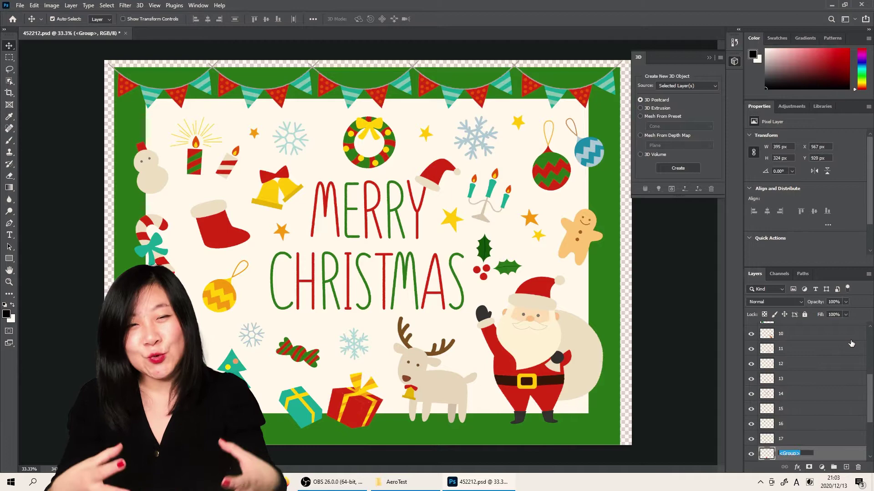
{"action": "type", "text": "19"}
{"action": "key", "text": "Tab"}
{"action": "type", "text": "20"}
{"action": "key", "text": "Tab"}
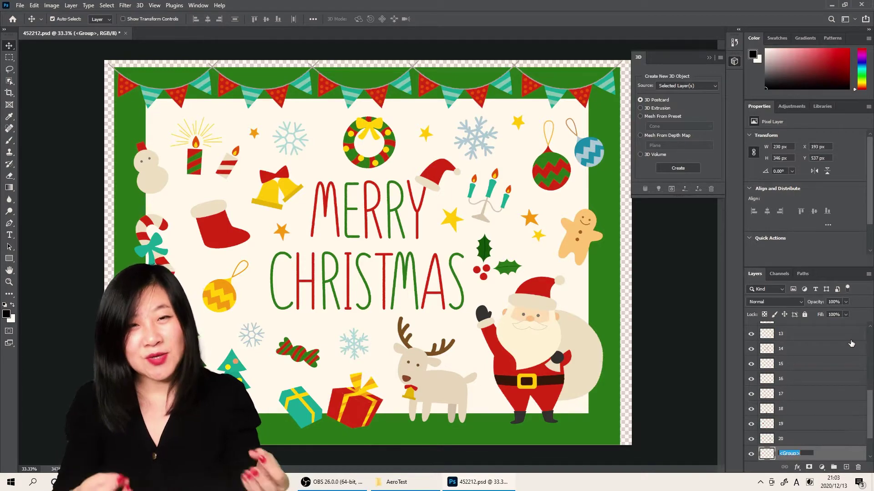
{"action": "type", "text": "21"}
{"action": "key", "text": "Tab"}
{"action": "type", "text": "22"}
{"action": "key", "text": "Tab"}
{"action": "type", "text": "2"}
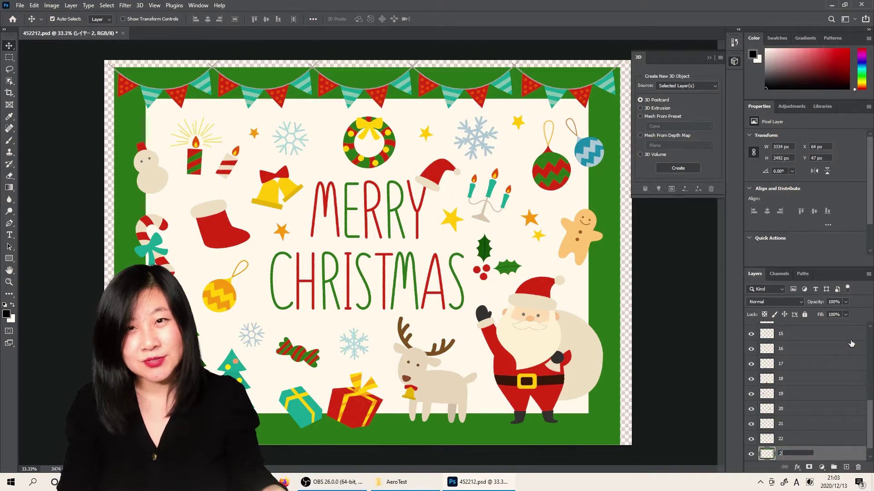
{"action": "type", "text": "3"}
{"action": "key", "text": "Tab"}
{"action": "type", "text": "24"}
{"action": "key", "text": "Return"}
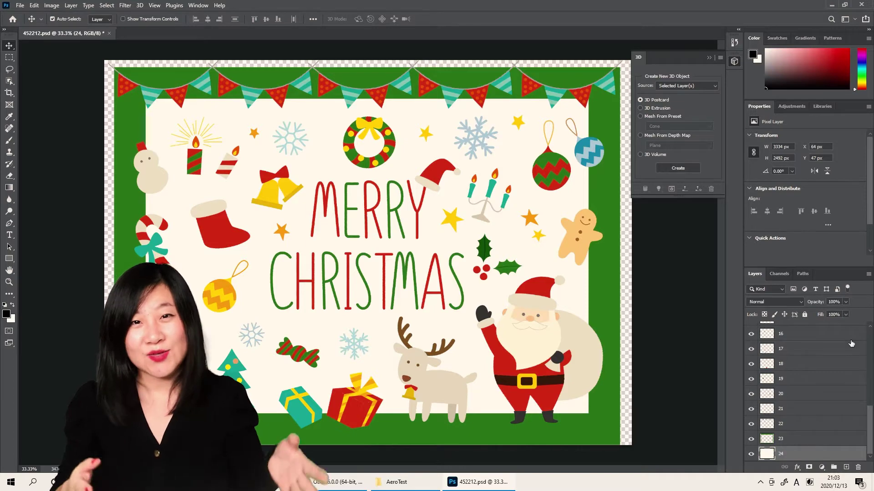
{"action": "key", "text": "ctrl+s"}
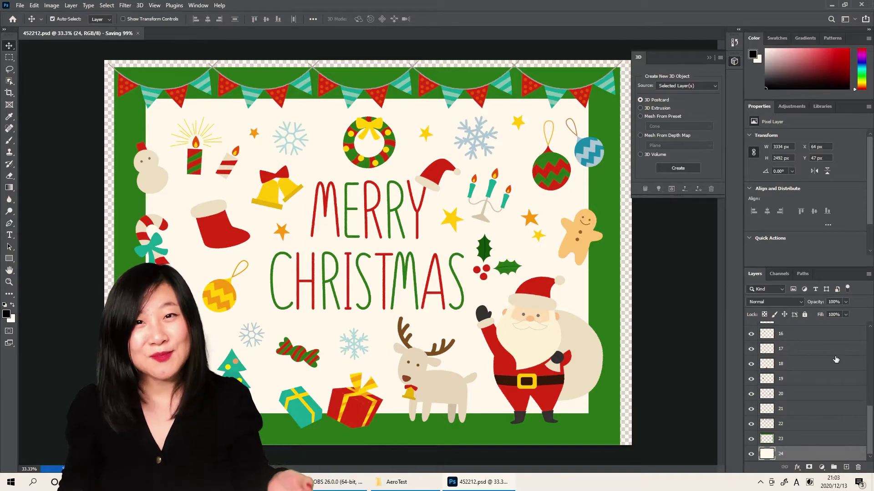
Export every layer as a separate PSD into AeroTest with Layers to Files, then dismiss the success alert.
{"action": "left_click", "coordinate": [20, 5]}
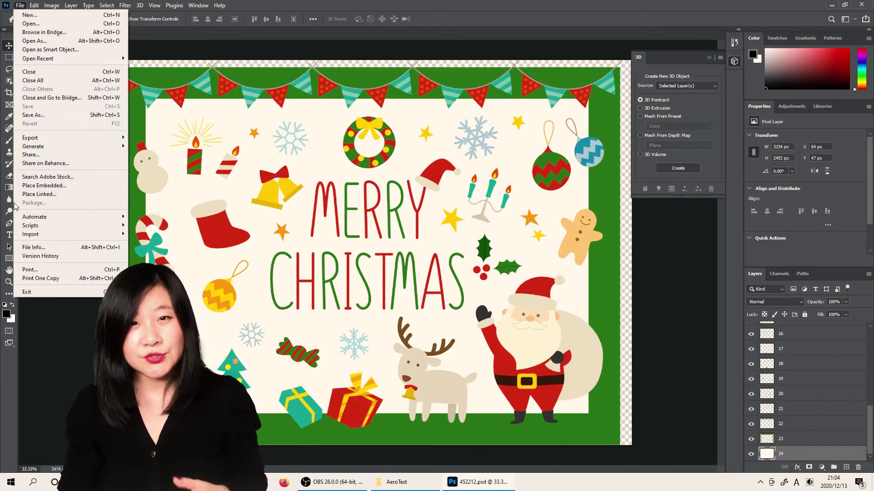
{"action": "mouse_move", "coordinate": [56, 139]}
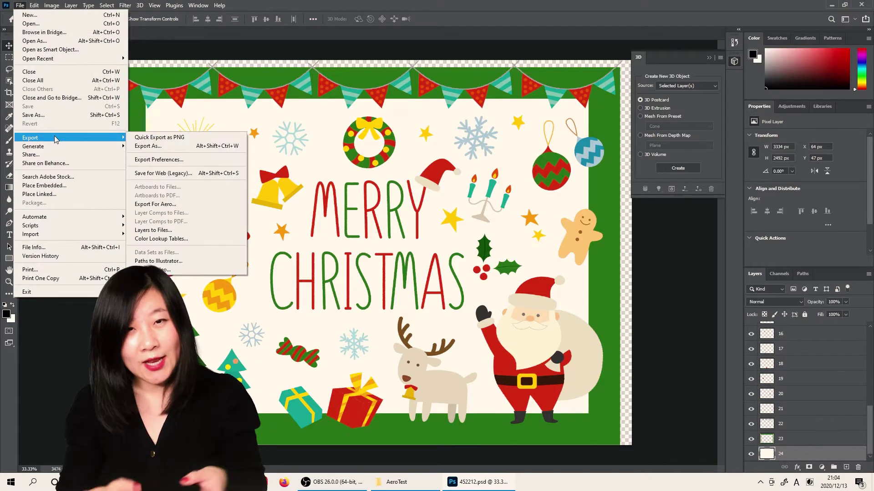
{"action": "left_click", "coordinate": [190, 230]}
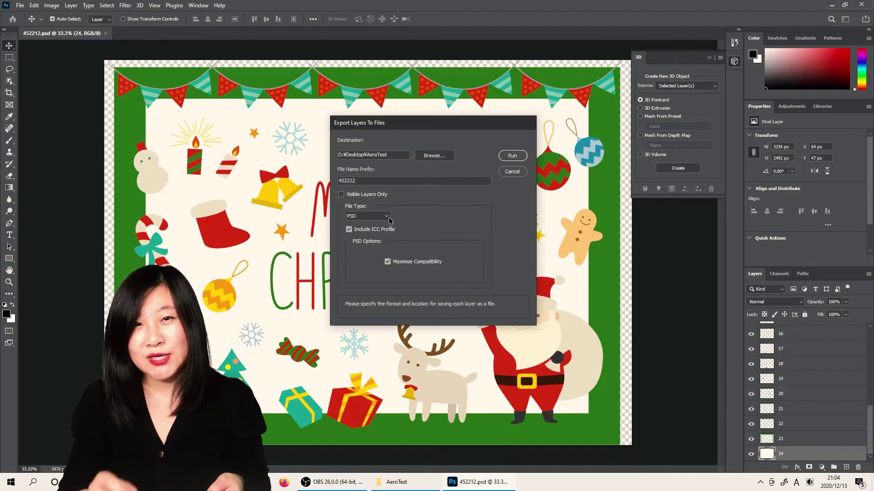
{"action": "left_click", "coordinate": [388, 216]}
{"action": "left_click", "coordinate": [485, 228]}
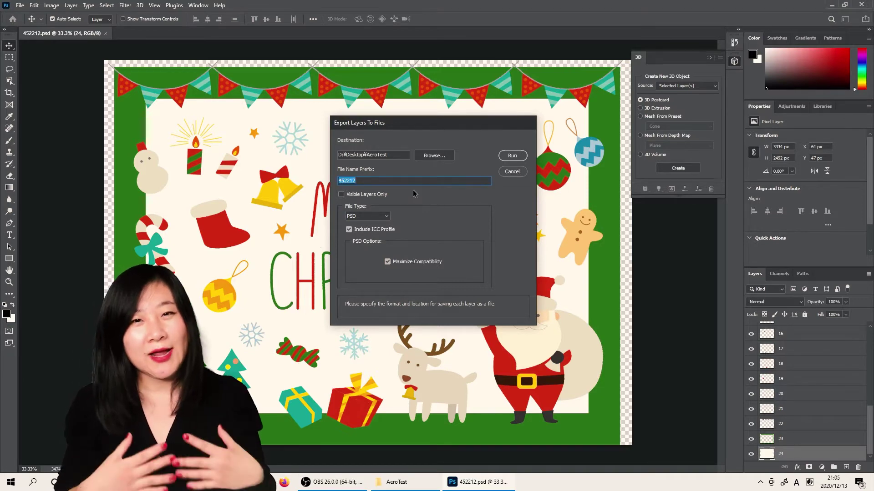
{"action": "left_click", "coordinate": [512, 156]}
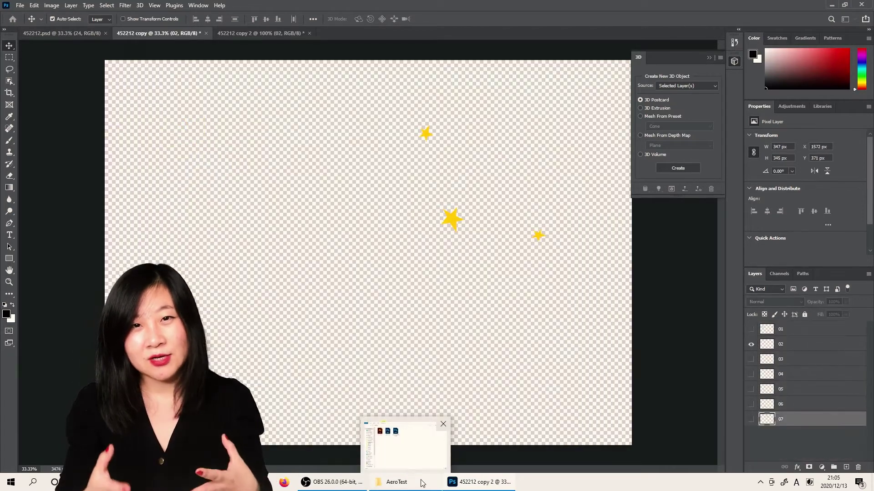
{"action": "left_click", "coordinate": [397, 482]}
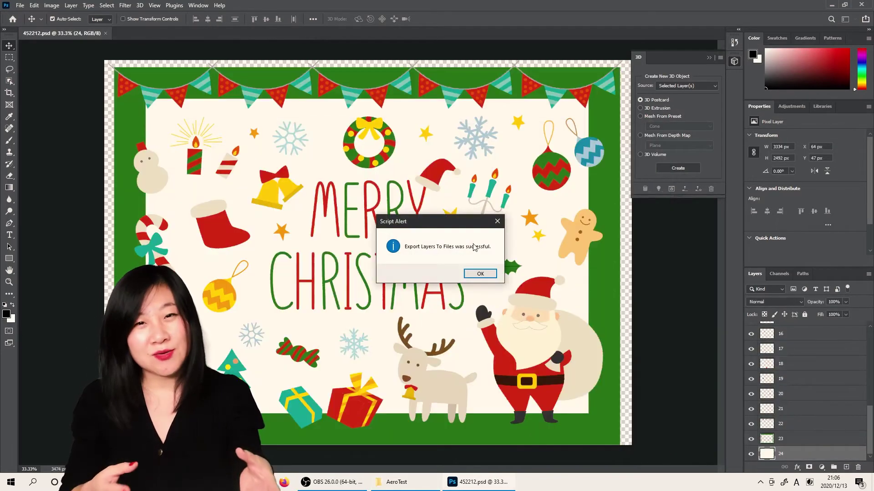
{"action": "left_click", "coordinate": [469, 273]}
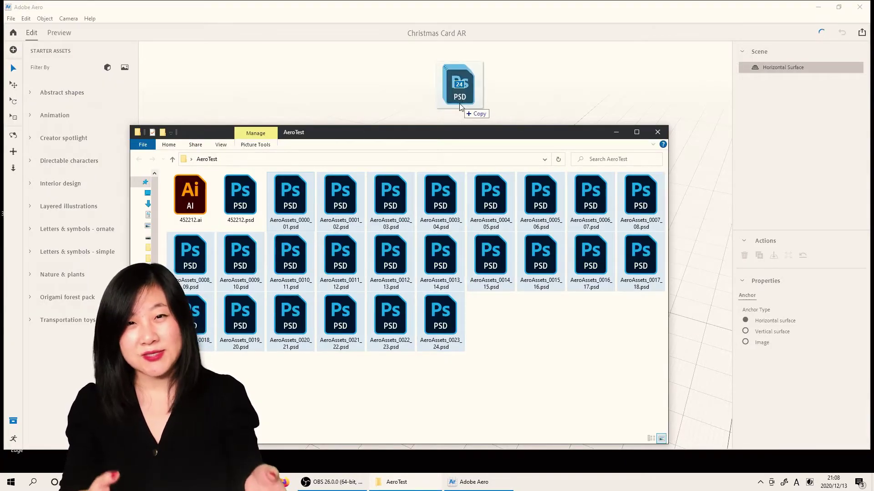
Bring Adobe Aero in front of the AeroTest folder window for importing the PSDs.
{"action": "left_click", "coordinate": [510, 15]}
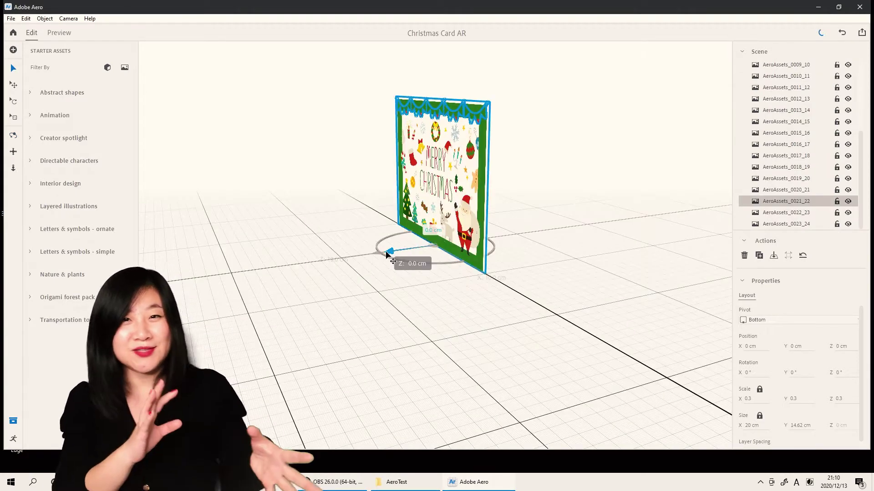
Nudge the AeroAssets_0016_17 card layer forward and turn the view to face the card head-on.
{"action": "left_click_drag", "start_coordinate": [382, 253], "coordinate": [371, 252]}
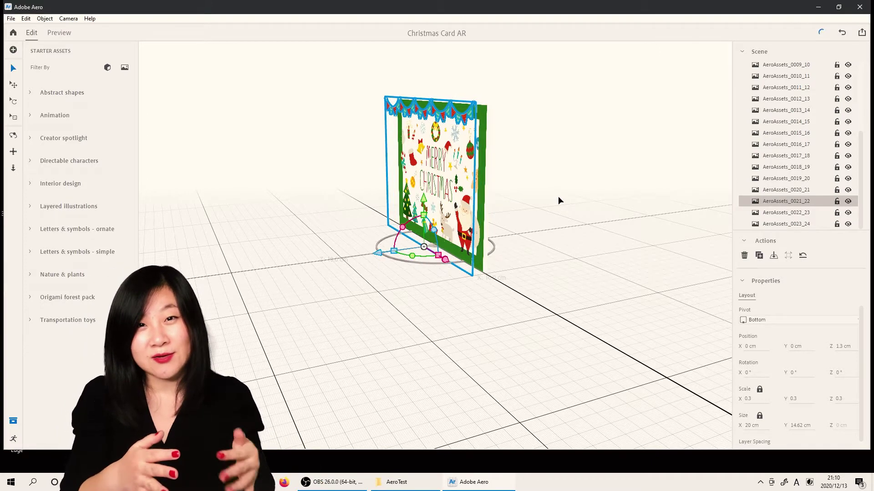
{"action": "left_click", "coordinate": [483, 196]}
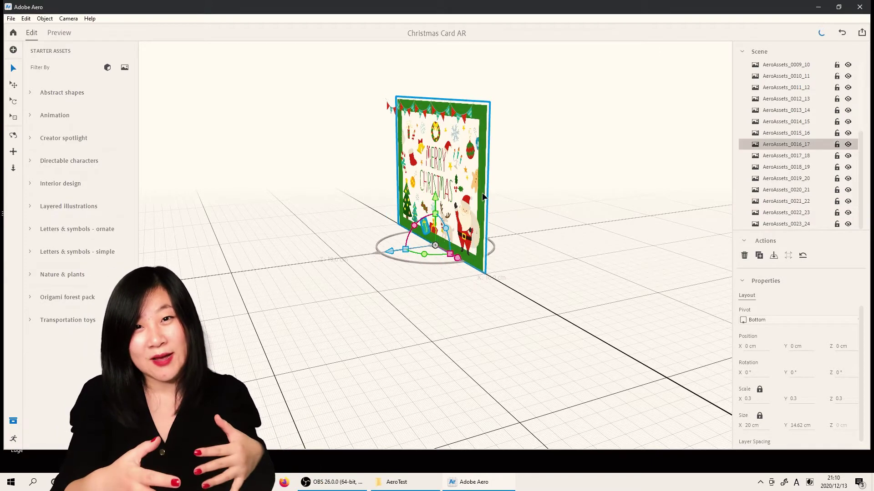
{"action": "left_click", "coordinate": [392, 250]}
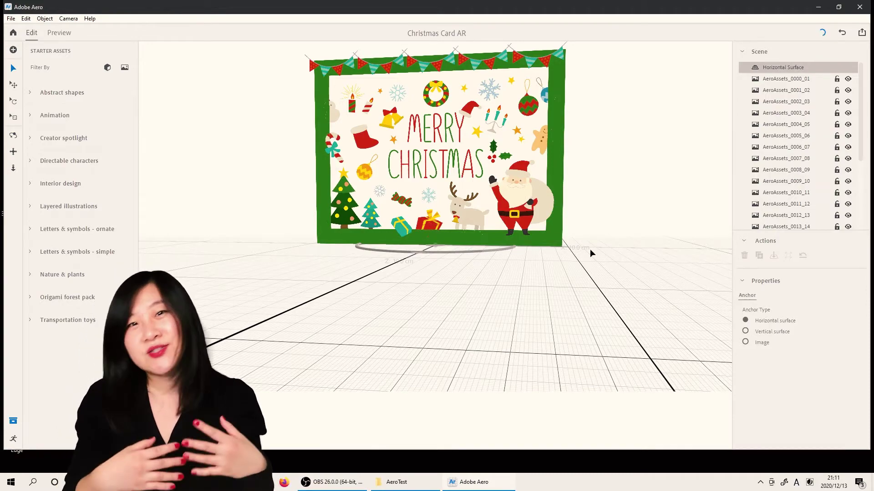
{"action": "scroll", "coordinate": [819, 188], "scroll_direction": "down", "scroll_amount": 3}
{"action": "scroll", "coordinate": [819, 188], "scroll_direction": "up", "scroll_amount": 3}
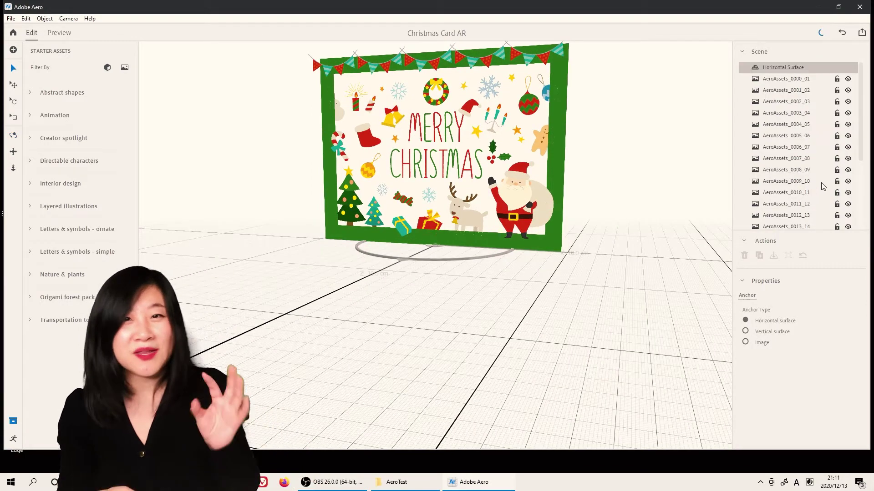
Select the reindeer layer AeroAssets_0010_11 in the Scene list.
{"action": "left_click", "coordinate": [787, 192]}
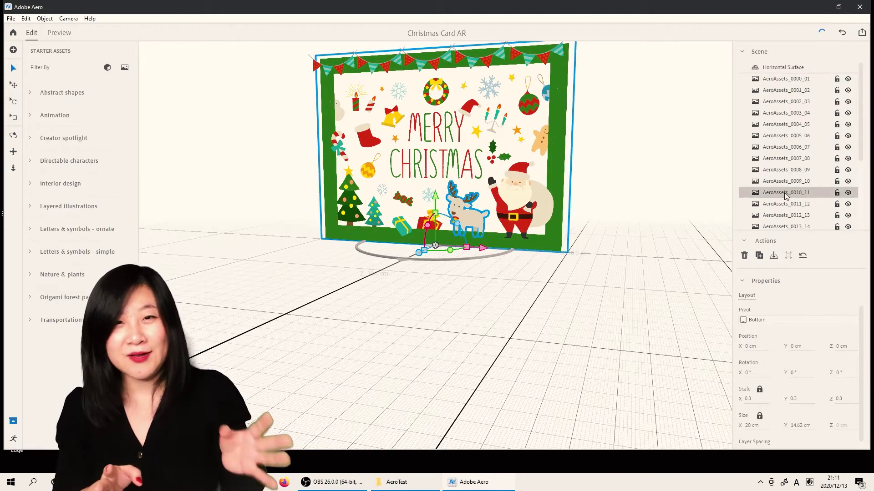
{"action": "left_click", "coordinate": [783, 203]}
{"action": "left_click", "coordinate": [781, 195]}
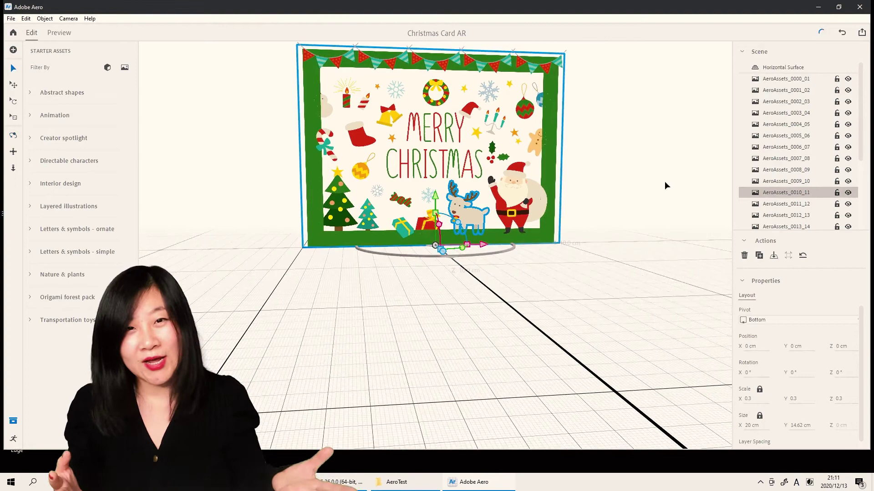
Give the reindeer a Start-triggered Bounce action and preview it.
{"action": "left_click", "coordinate": [13, 439]}
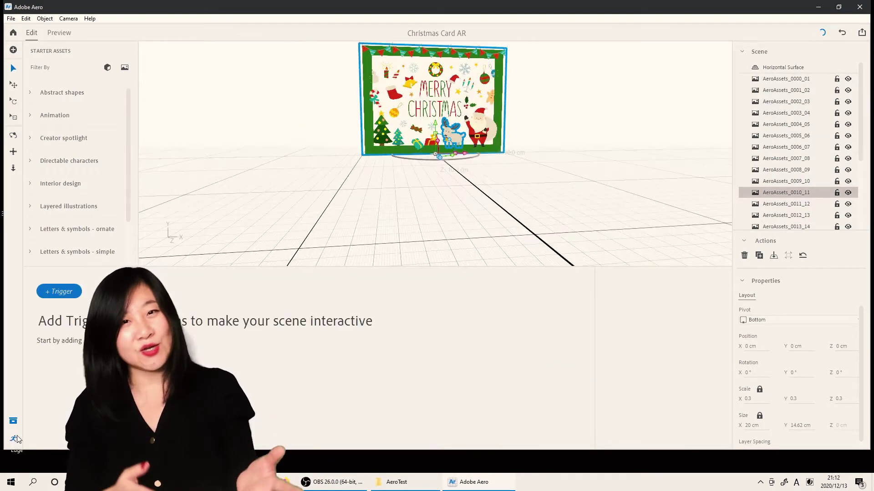
{"action": "left_click", "coordinate": [66, 292]}
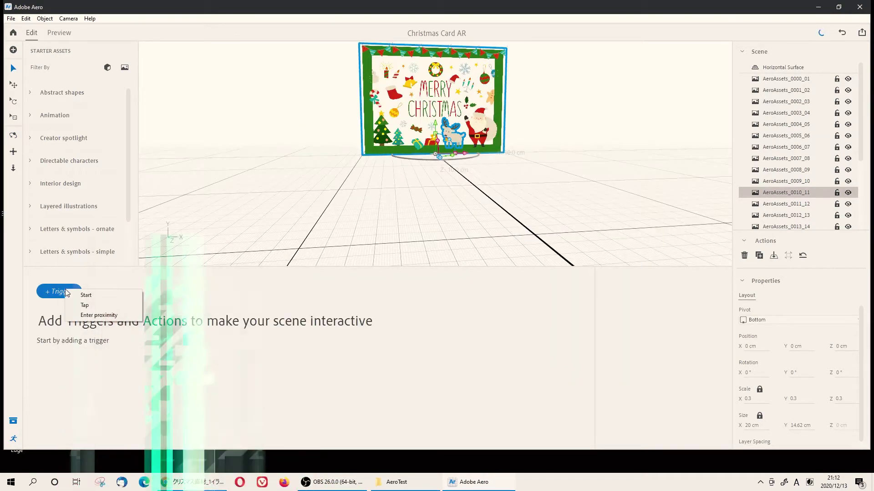
{"action": "left_click", "coordinate": [82, 300]}
{"action": "left_click", "coordinate": [90, 293]}
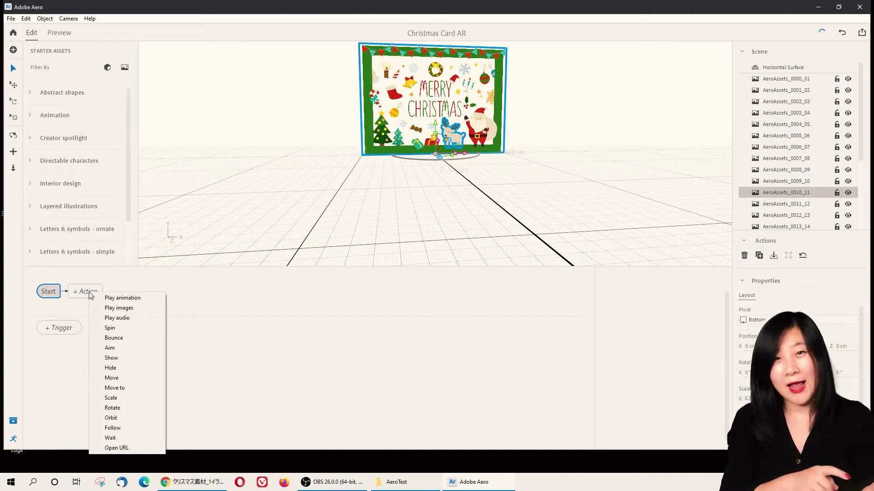
{"action": "left_click", "coordinate": [116, 338]}
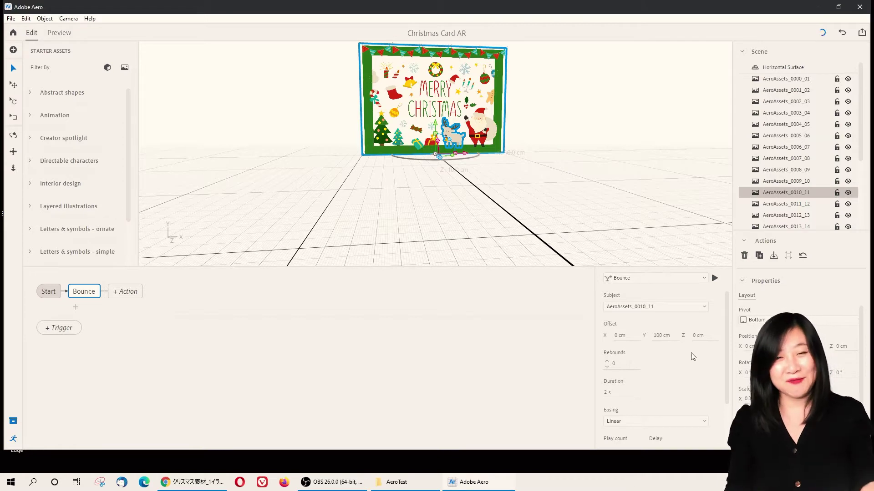
{"action": "left_click", "coordinate": [58, 33]}
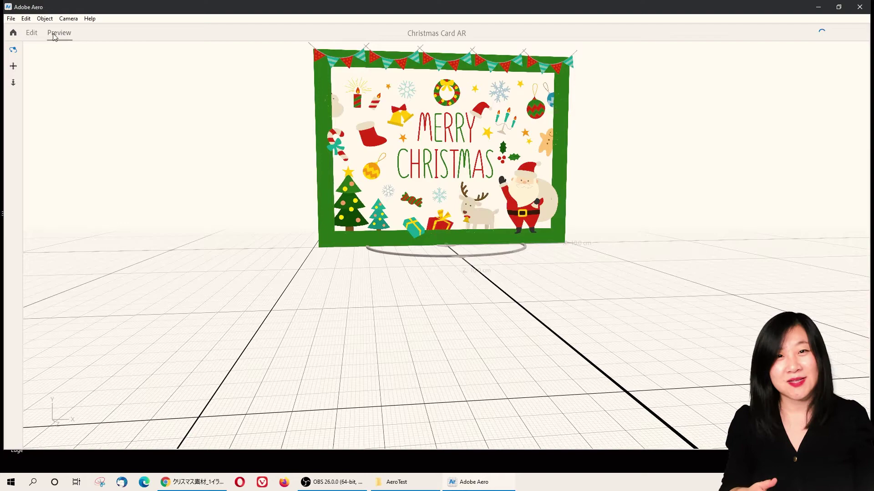
{"action": "left_click", "coordinate": [32, 33]}
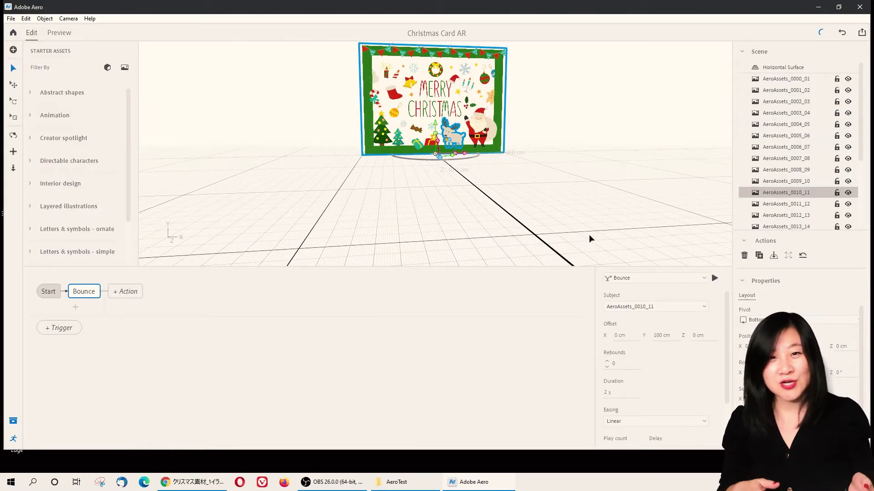
Reduce the bounce Offset Y to 5 cm and preview the smaller bounce.
{"action": "left_click", "coordinate": [663, 335]}
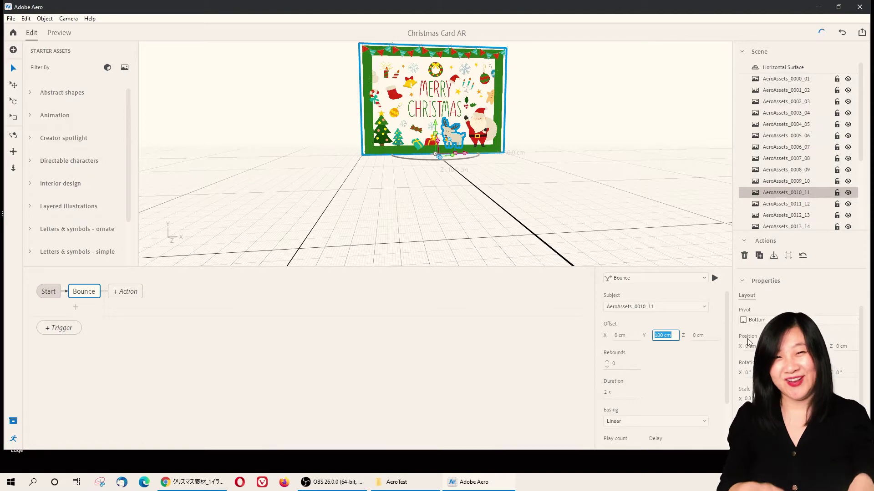
{"action": "type", "text": "5"}
{"action": "key", "text": "Return"}
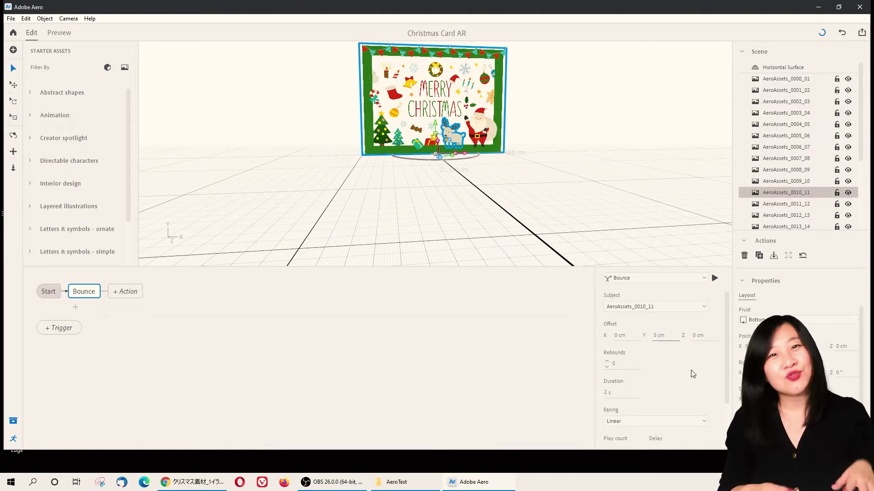
{"action": "left_click", "coordinate": [59, 32]}
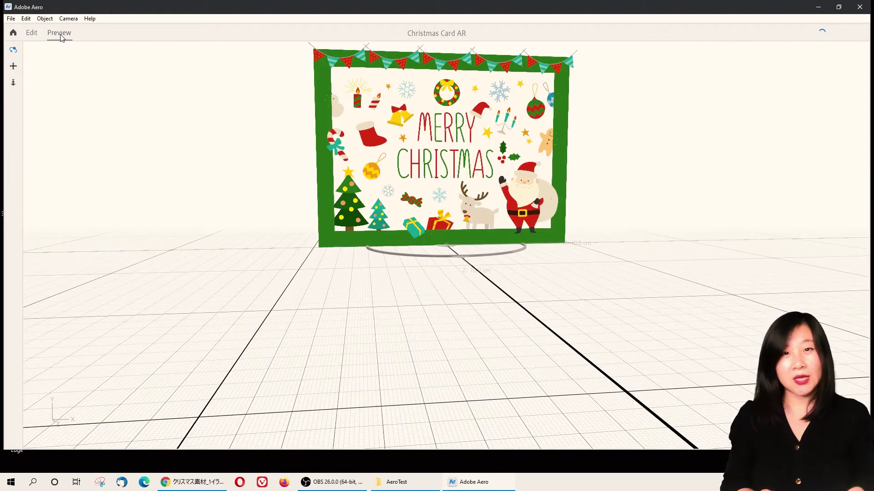
{"action": "left_click", "coordinate": [32, 38]}
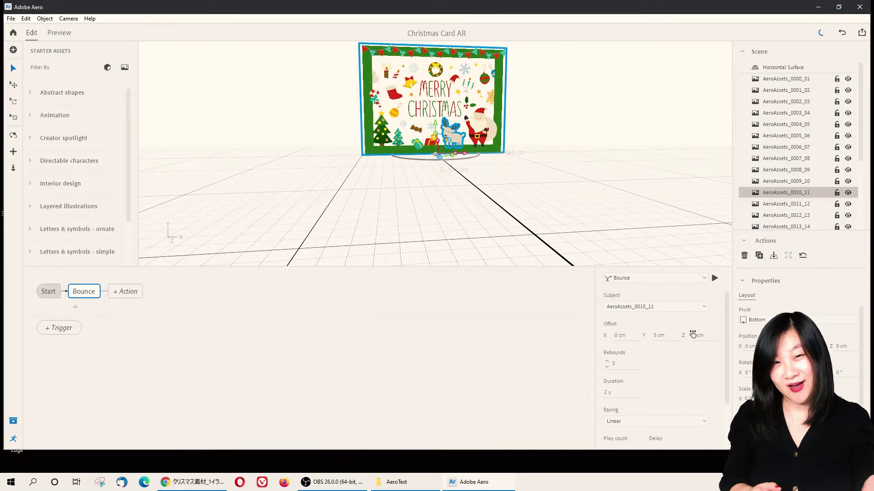
{"action": "left_click", "coordinate": [608, 391]}
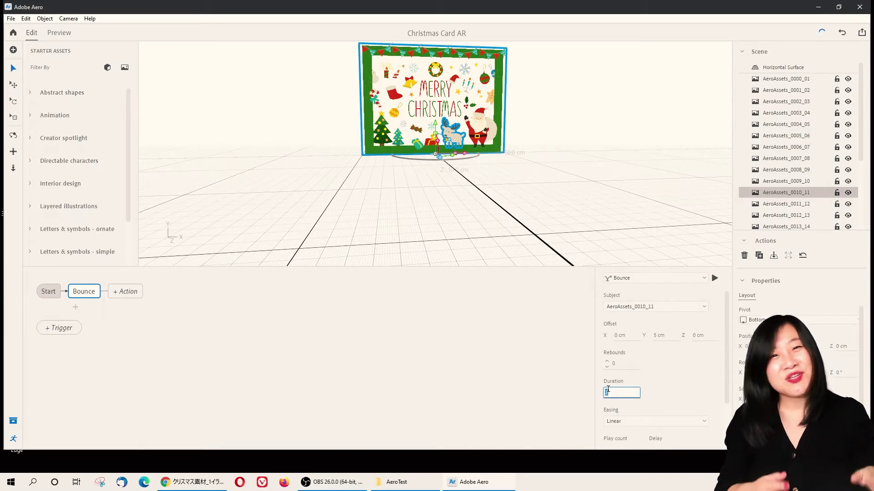
Switch the reindeer's bounce easing to Bounce.
{"action": "left_click", "coordinate": [687, 422]}
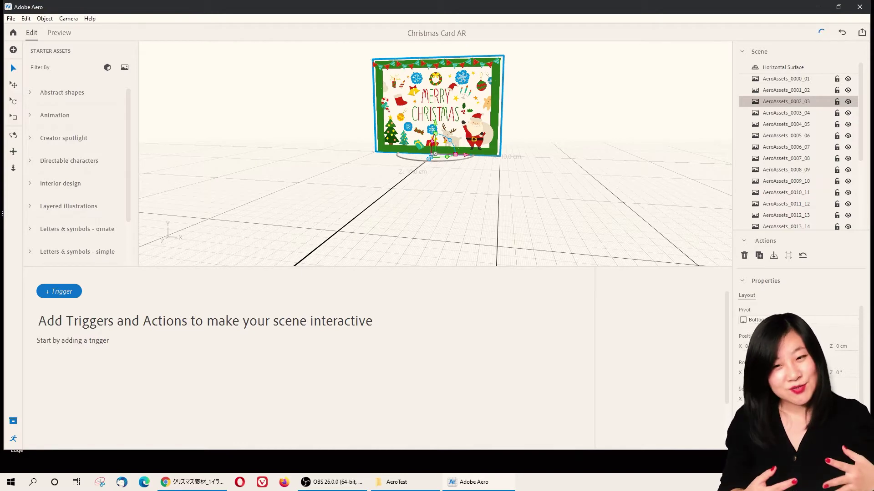
Lift the AeroAssets_0002_03 snowflake layer above the card's top edge.
{"action": "left_click_drag", "start_coordinate": [800, 342], "coordinate": [846, 341]}
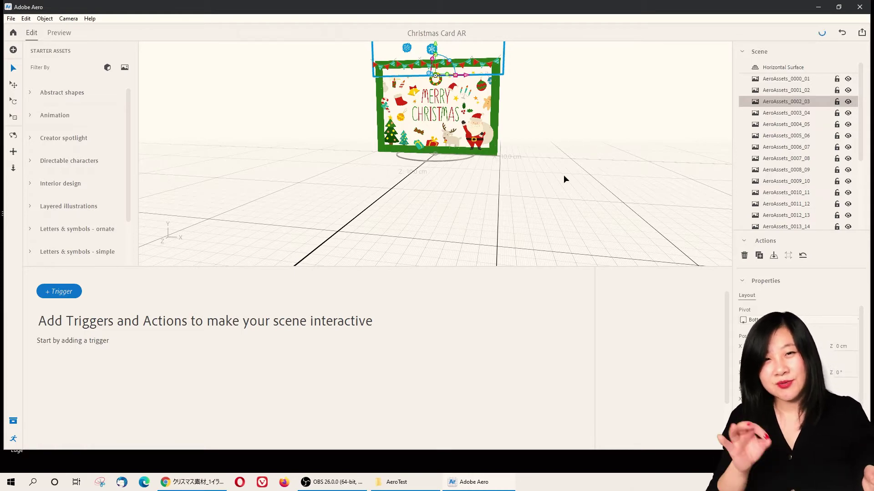
Give the snowflake layer a Start trigger with a Move action.
{"action": "left_click", "coordinate": [64, 292]}
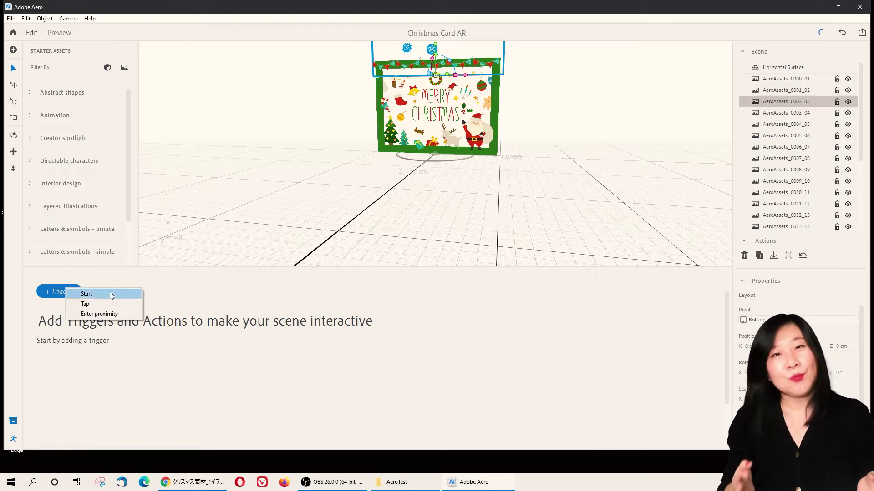
{"action": "left_click", "coordinate": [109, 294]}
{"action": "left_click", "coordinate": [85, 291]}
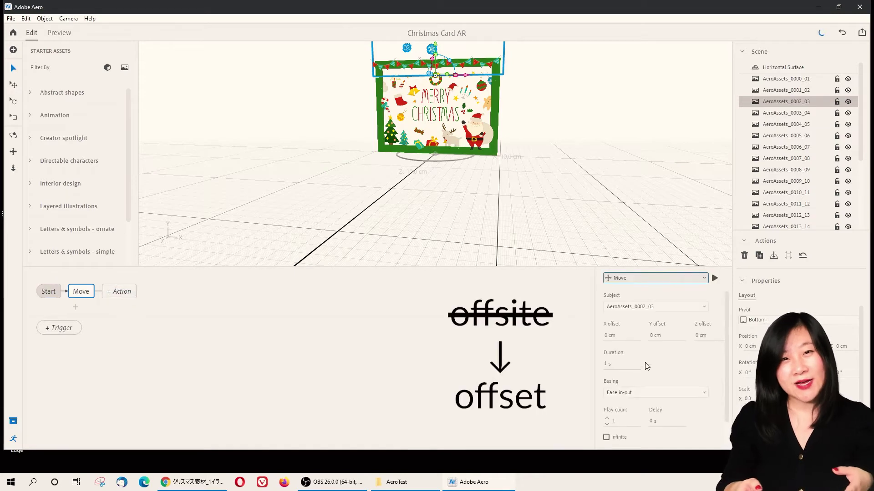
Set the Move to a -12 cm Y offset, 5 s duration and Ease out easing.
{"action": "left_click", "coordinate": [657, 335]}
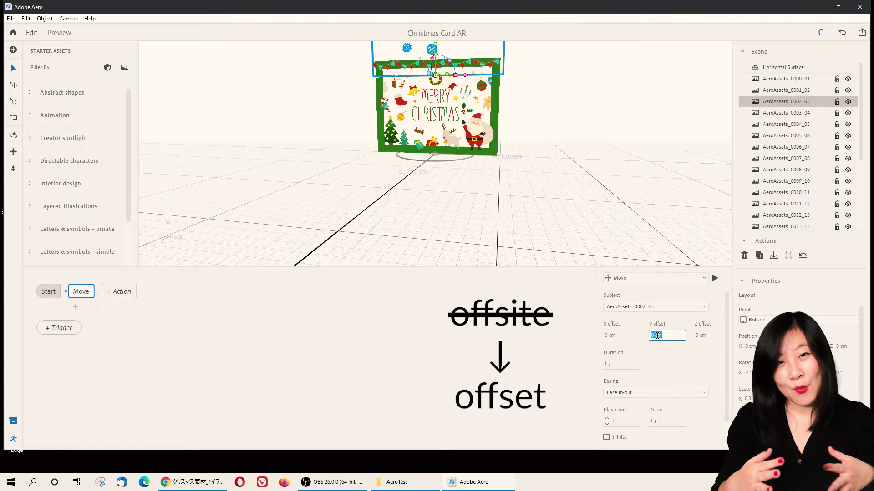
{"action": "type", "text": "-12"}
{"action": "key", "text": "Return"}
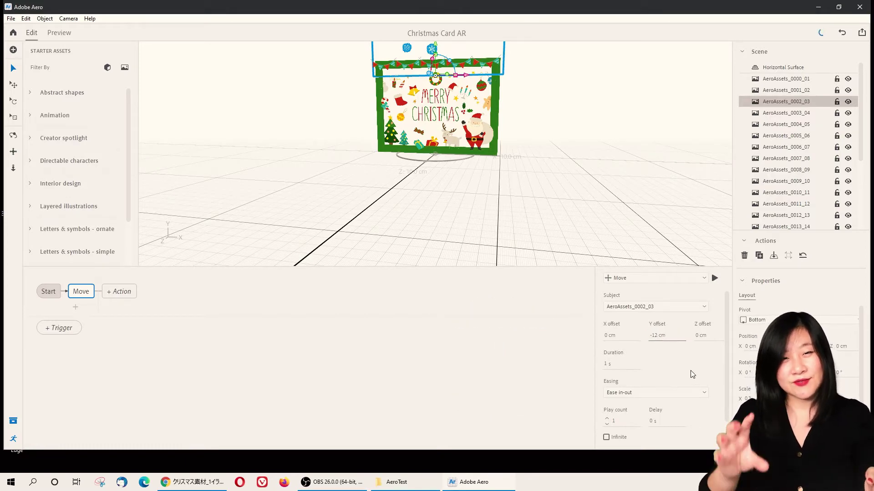
{"action": "left_click", "coordinate": [606, 365]}
{"action": "type", "text": "5"}
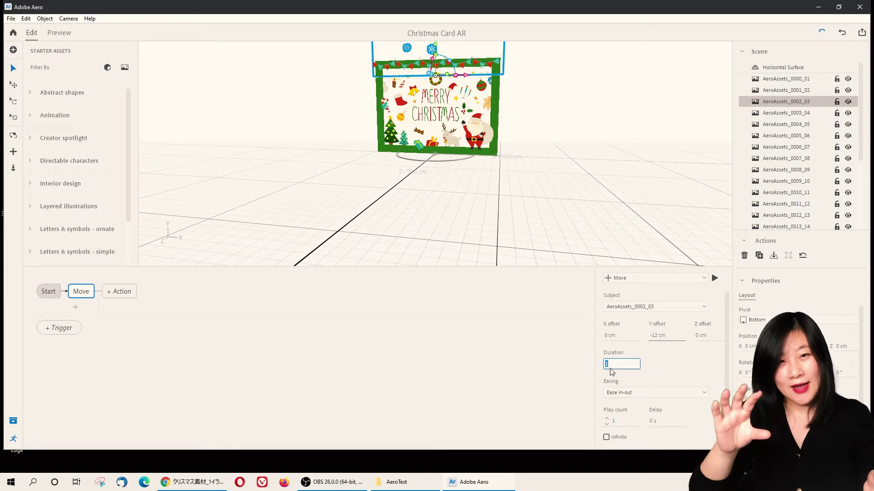
{"action": "key", "text": "Return"}
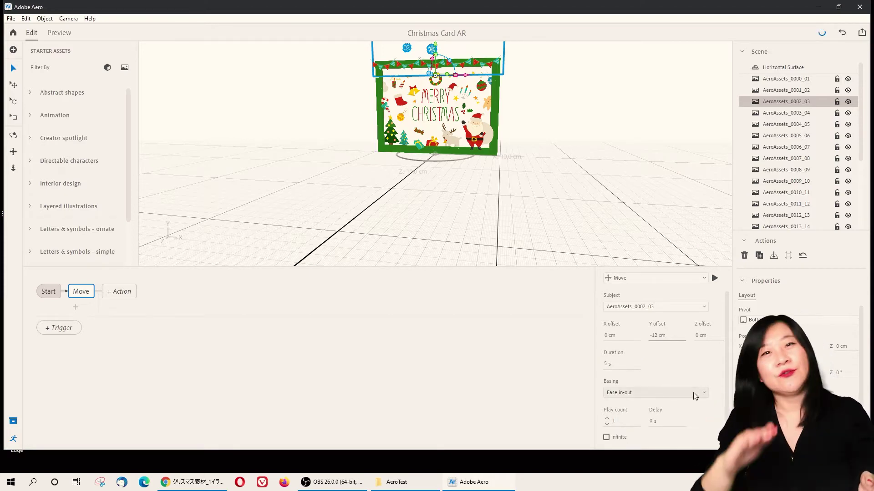
{"action": "left_click", "coordinate": [680, 392]}
{"action": "left_click", "coordinate": [675, 433]}
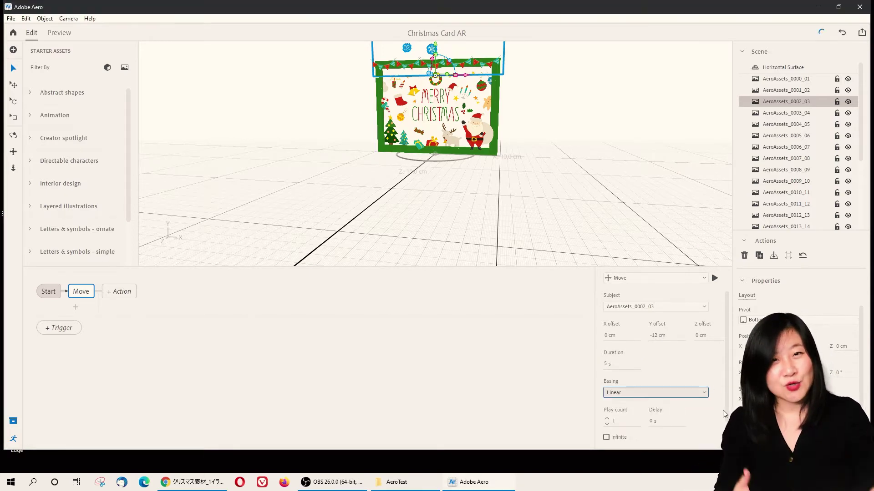
{"action": "scroll", "coordinate": [673, 392], "scroll_direction": "down", "scroll_amount": 1}
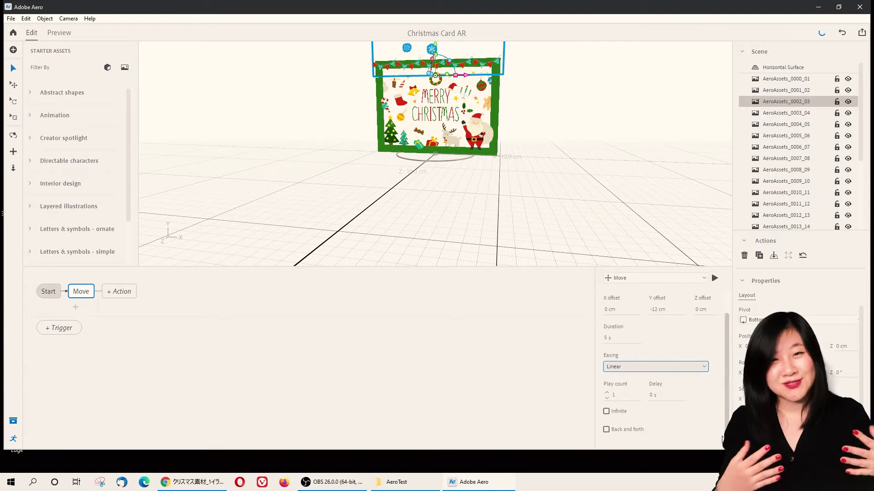
Preview the snowfall, then change AeroAssets_0006_07's Start action to a 2 s Y-axis Spin and preview.
{"action": "left_click", "coordinate": [58, 33]}
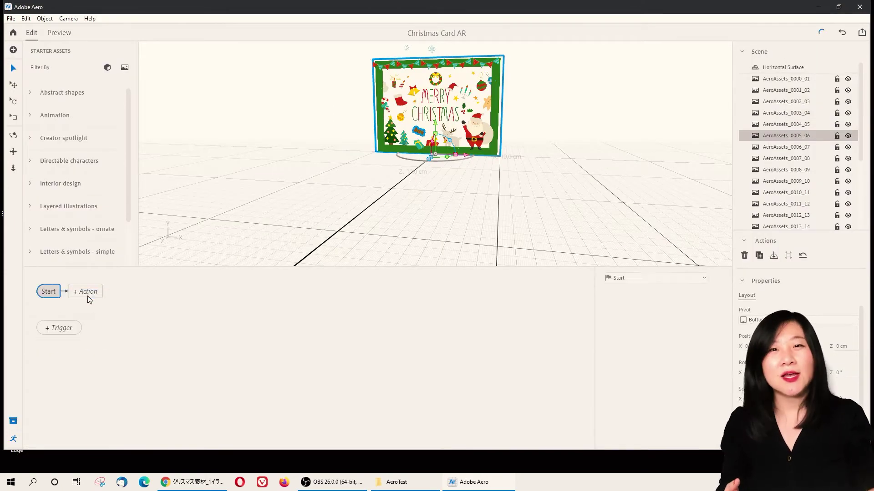
{"action": "left_click", "coordinate": [86, 293]}
{"action": "left_click", "coordinate": [110, 400]}
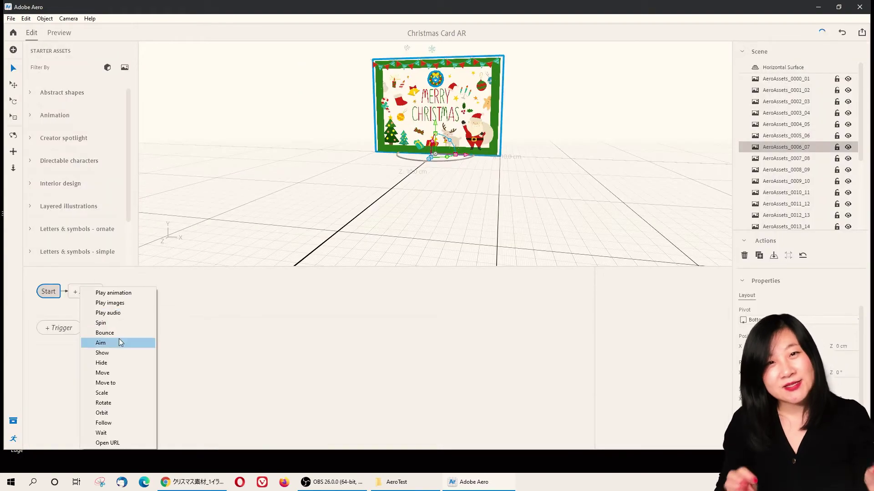
{"action": "left_click", "coordinate": [104, 343]}
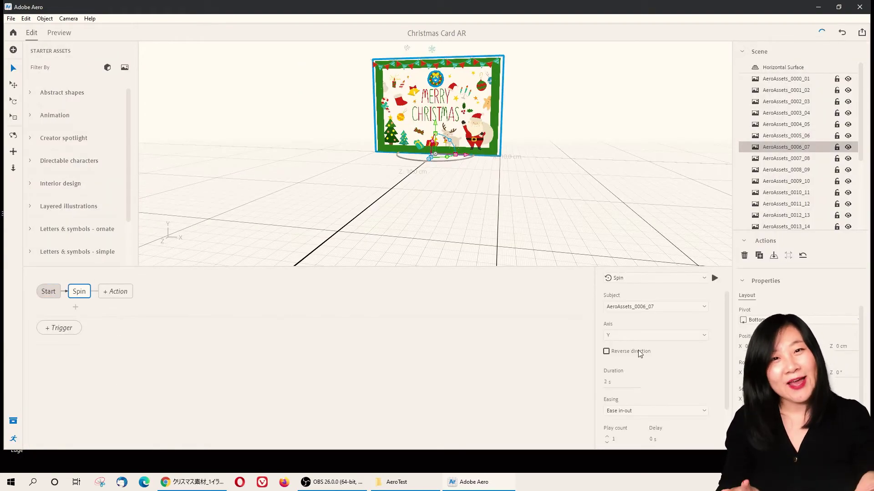
{"action": "left_click", "coordinate": [59, 33]}
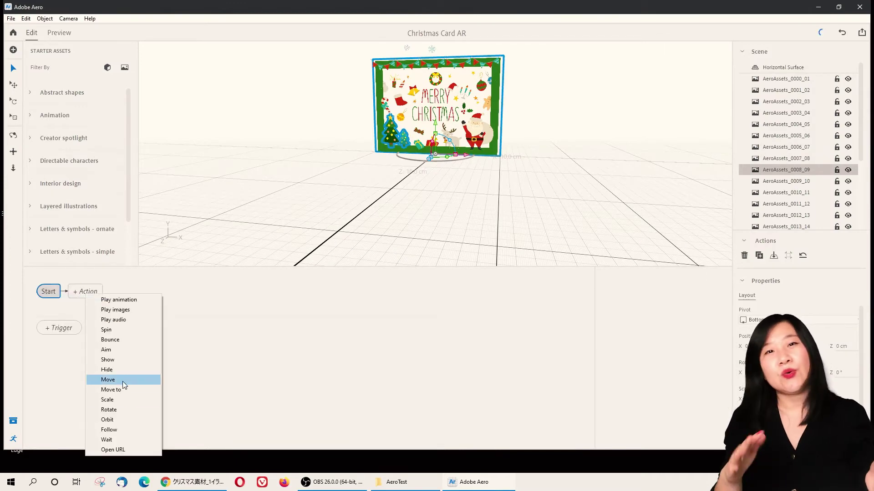
Give Santa (AeroAssets_0009_10) a Start-triggered Bounce and preview it.
{"action": "key", "text": "Escape"}
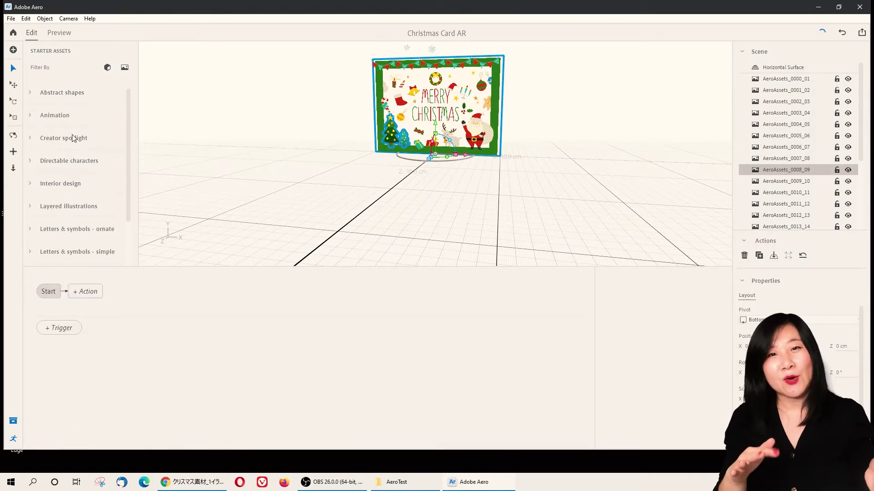
{"action": "left_click", "coordinate": [774, 181]}
{"action": "left_click", "coordinate": [58, 291]}
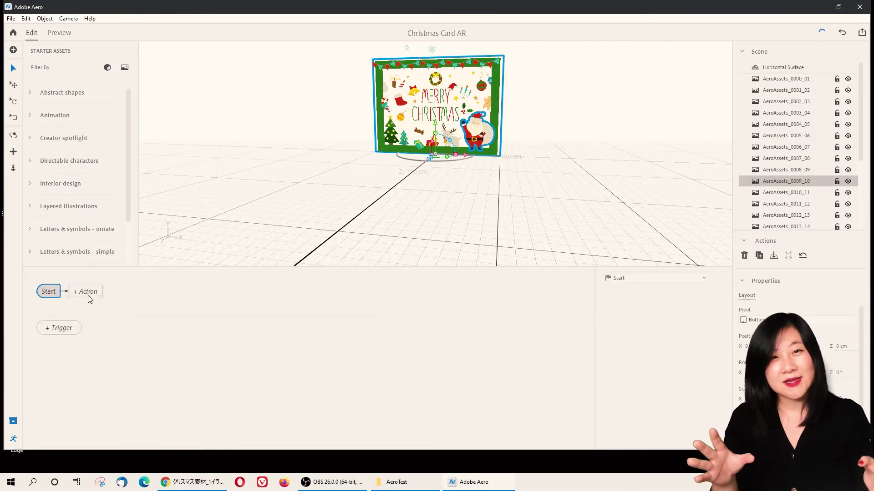
{"action": "left_click", "coordinate": [85, 291]}
{"action": "left_click", "coordinate": [660, 336]}
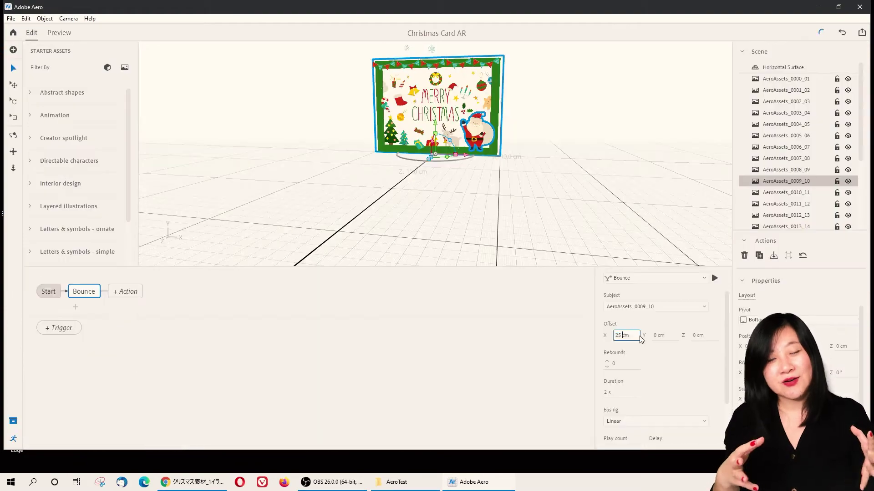
{"action": "left_click", "coordinate": [60, 32]}
Turn AeroAssets_0012_13's Spin into an infinite 1.1x Scale and preview the pulse.
{"action": "left_click", "coordinate": [31, 33]}
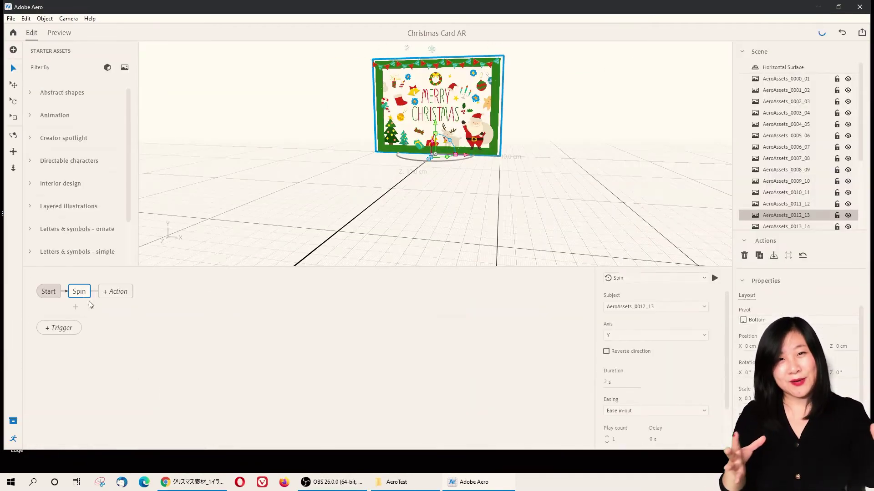
{"action": "left_click", "coordinate": [655, 278]}
{"action": "left_click", "coordinate": [650, 375]}
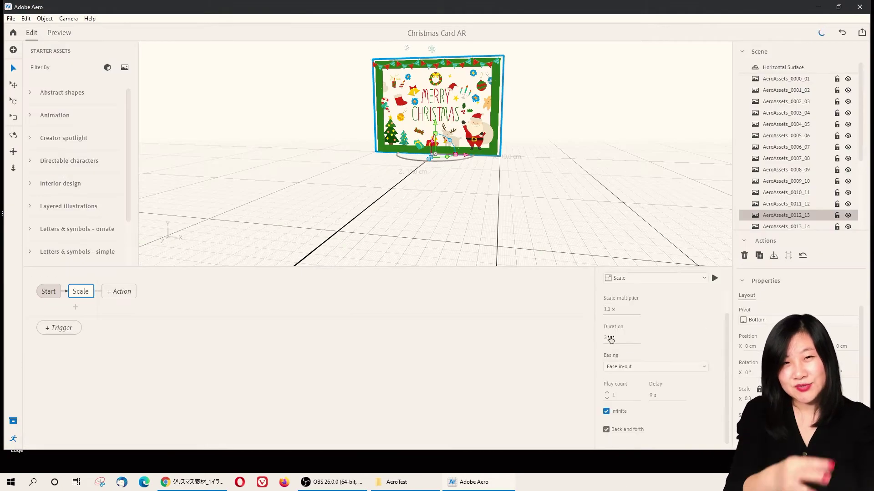
{"action": "left_click", "coordinate": [59, 33]}
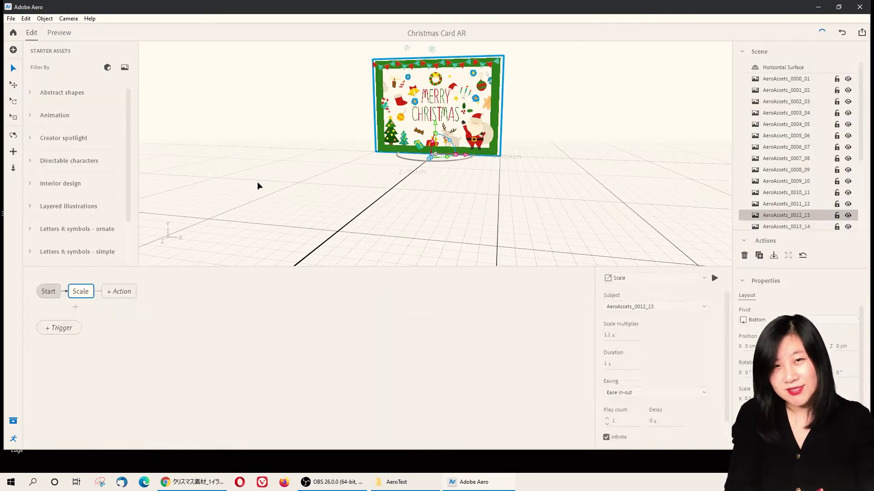
Give the MERRY CHRISTMAS title a Start Move of 10 cm in Z with 3 s delay, then preview.
{"action": "left_click", "coordinate": [94, 293]}
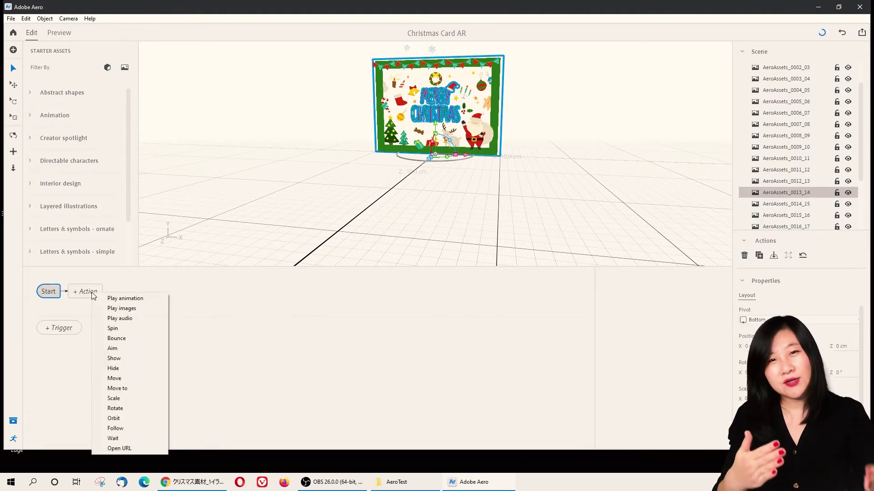
{"action": "left_click", "coordinate": [115, 378]}
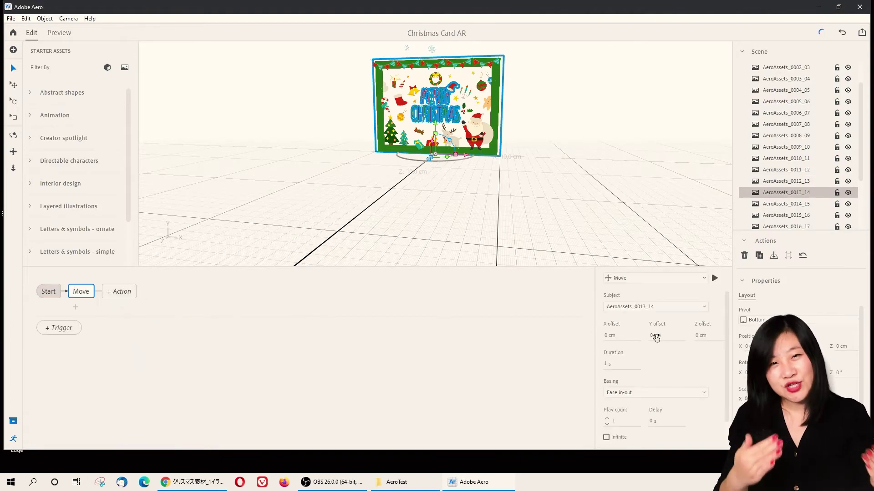
{"action": "left_click", "coordinate": [703, 336]}
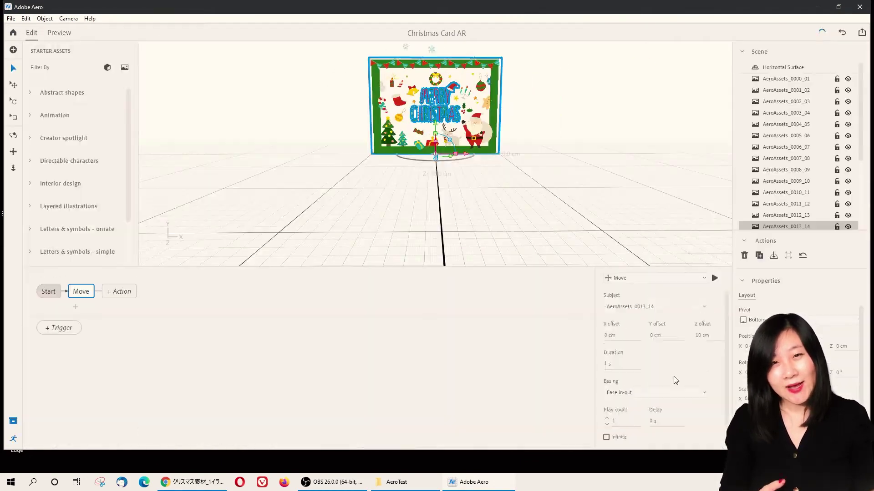
{"action": "left_click", "coordinate": [67, 34]}
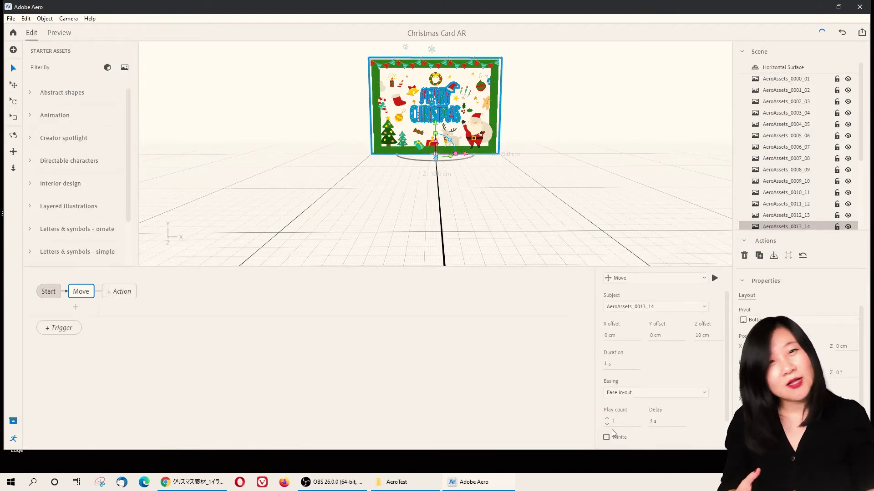
{"action": "left_click", "coordinate": [68, 34]}
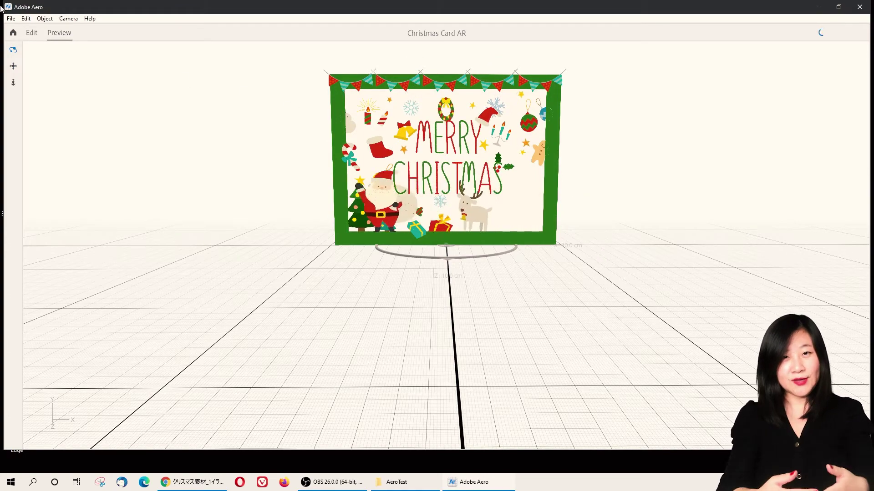
Replay the scene preview and return to Edit mode.
{"action": "left_click", "coordinate": [30, 35]}
{"action": "left_click", "coordinate": [62, 36]}
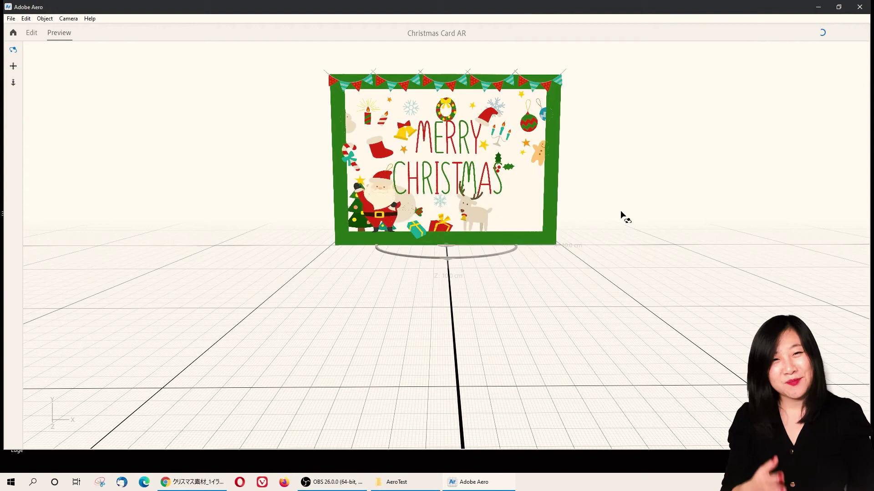
{"action": "left_click", "coordinate": [31, 32]}
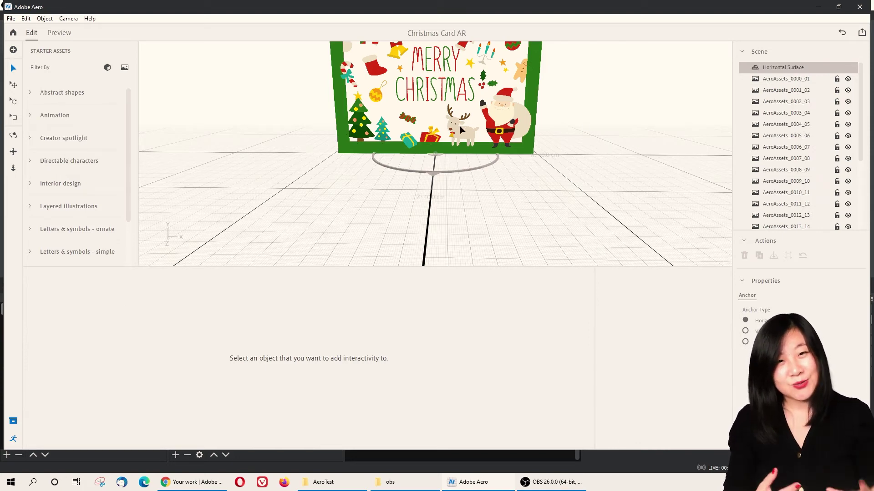
Select AeroAssets_0023_24 and give it a Start trigger with a Play audio action.
{"action": "left_click", "coordinate": [771, 81]}
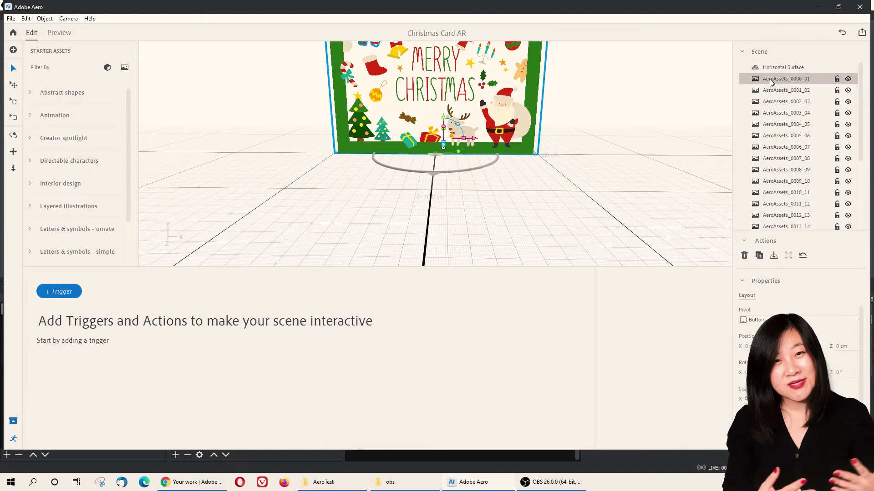
{"action": "scroll", "coordinate": [802, 176], "scroll_direction": "down", "scroll_amount": 5}
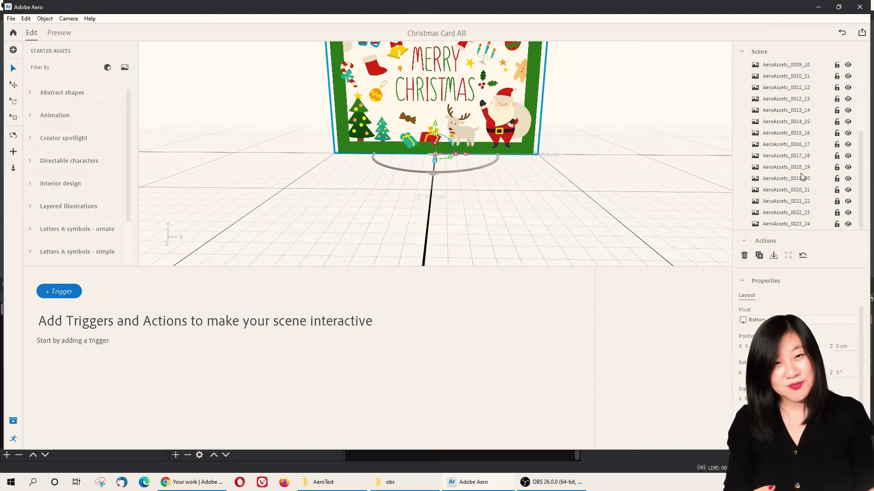
{"action": "left_click", "coordinate": [789, 224]}
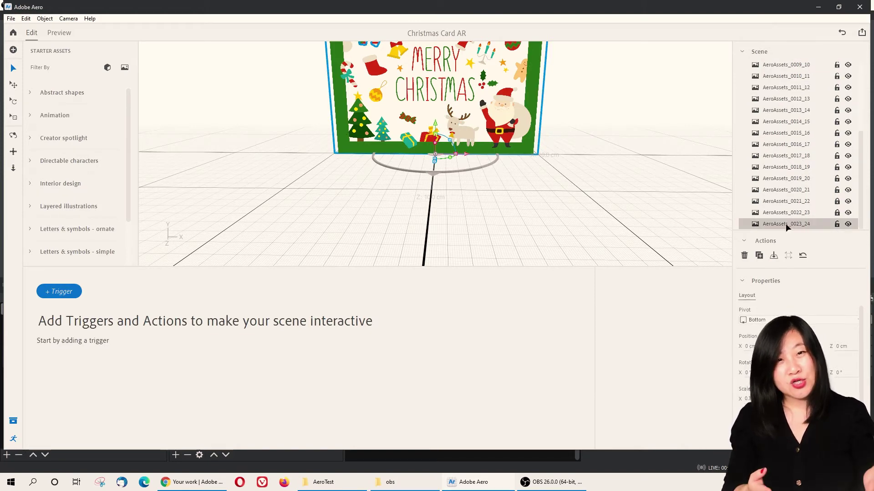
{"action": "left_click", "coordinate": [807, 213]}
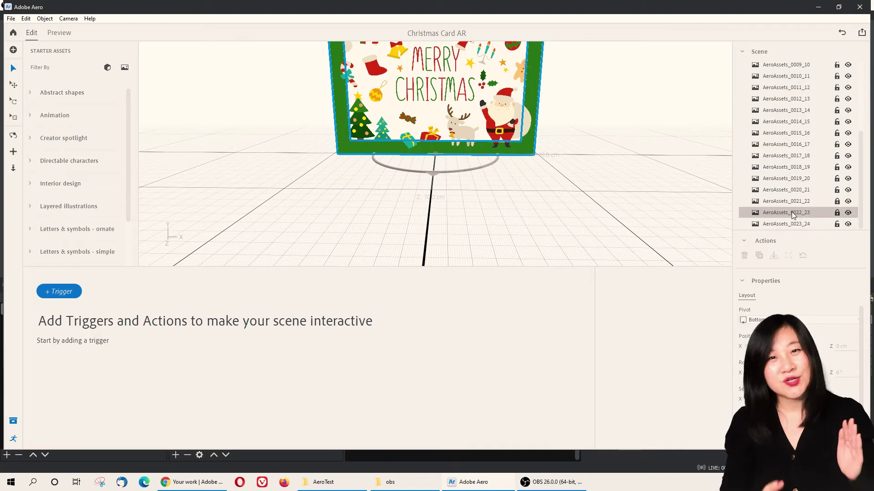
{"action": "left_click", "coordinate": [794, 224]}
{"action": "left_click_drag", "start_coordinate": [650, 158], "coordinate": [615, 169]}
{"action": "left_click", "coordinate": [59, 291]}
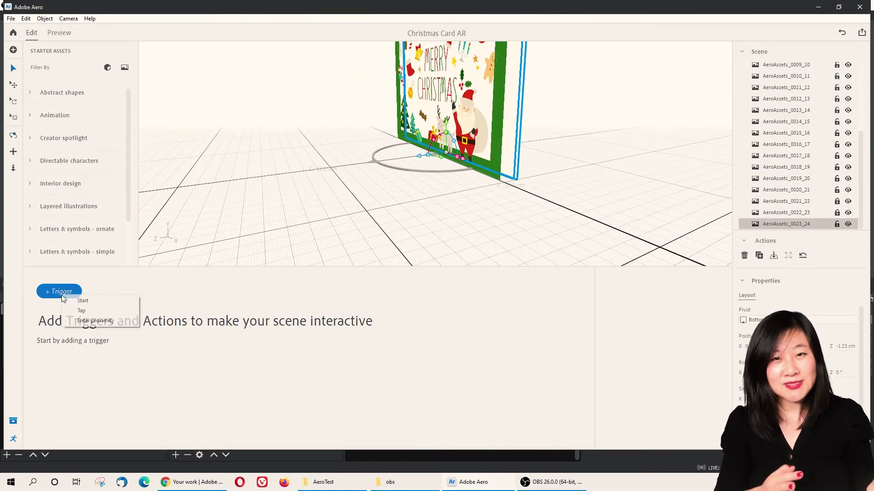
{"action": "left_click", "coordinate": [103, 303]}
{"action": "left_click", "coordinate": [87, 291]}
{"action": "left_click", "coordinate": [114, 318]}
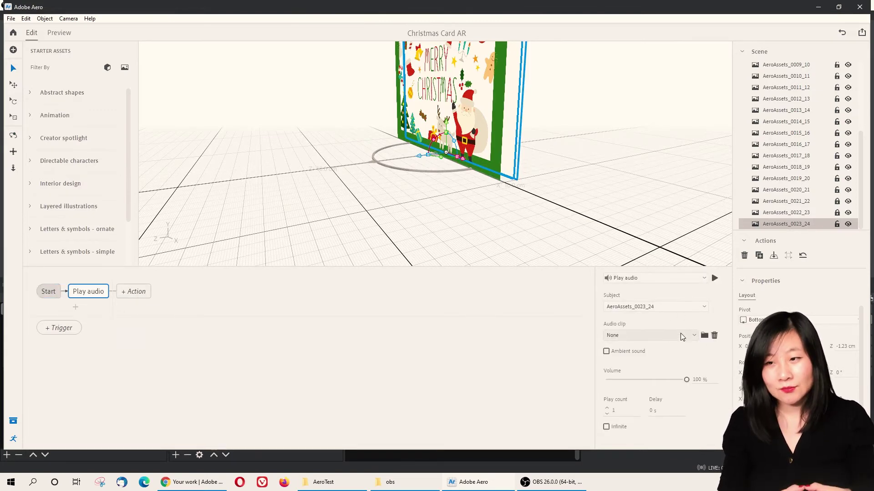
Load the Christmas Comes To every Home mp3 from AeroTest as the clip, then preview.
{"action": "left_click", "coordinate": [704, 336]}
{"action": "left_click", "coordinate": [724, 348]}
{"action": "left_click", "coordinate": [41, 87]}
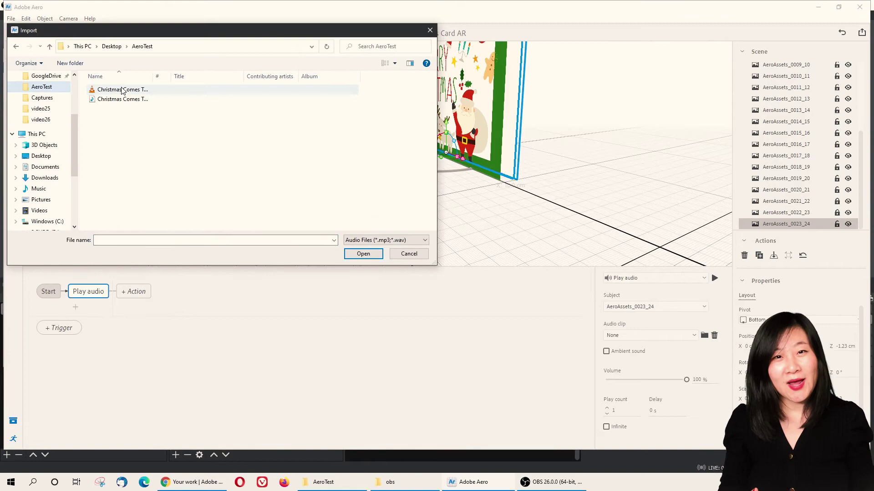
{"action": "left_click", "coordinate": [118, 90]}
{"action": "left_click", "coordinate": [363, 254]}
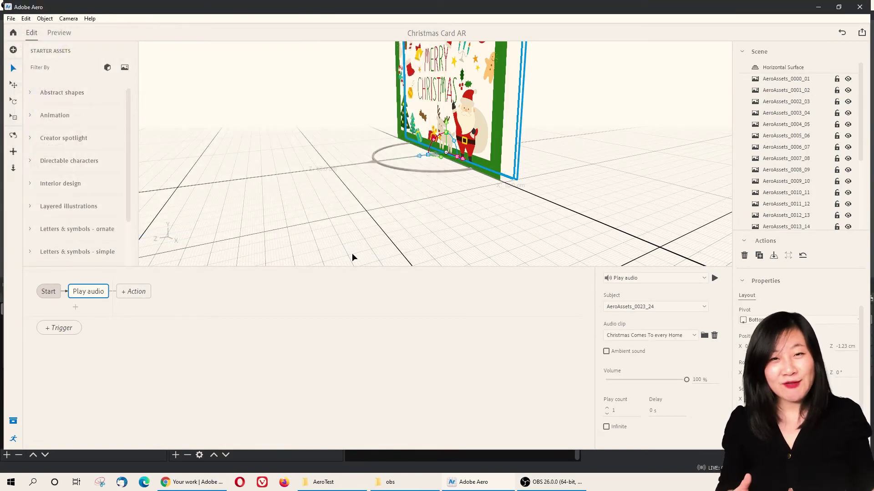
{"action": "left_click", "coordinate": [64, 34]}
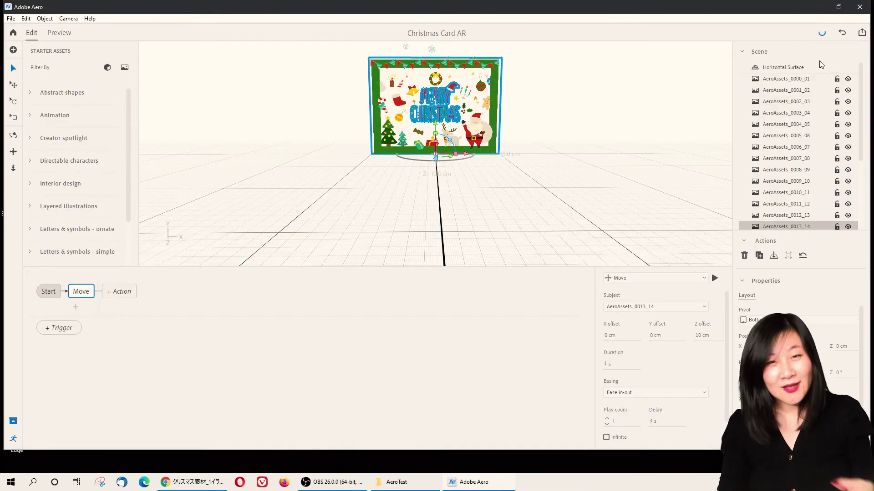
Create a share link for the Christmas Card AR project.
{"action": "left_click", "coordinate": [861, 34]}
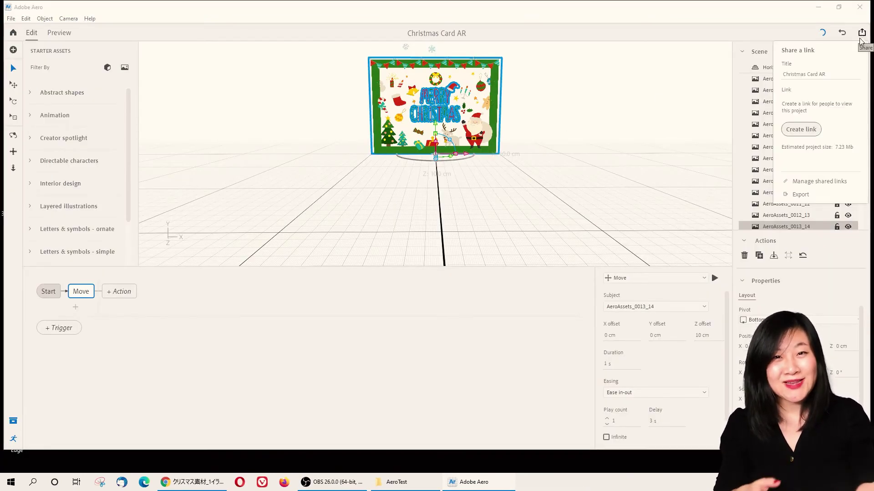
{"action": "left_click", "coordinate": [808, 131]}
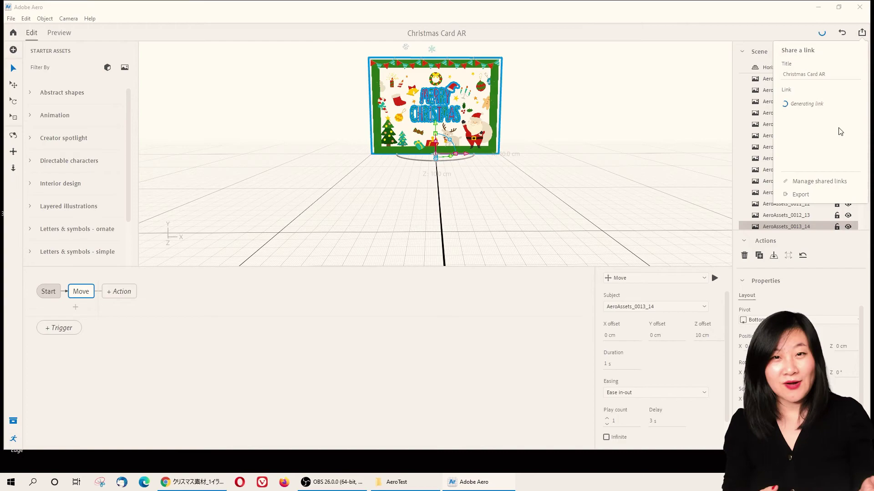